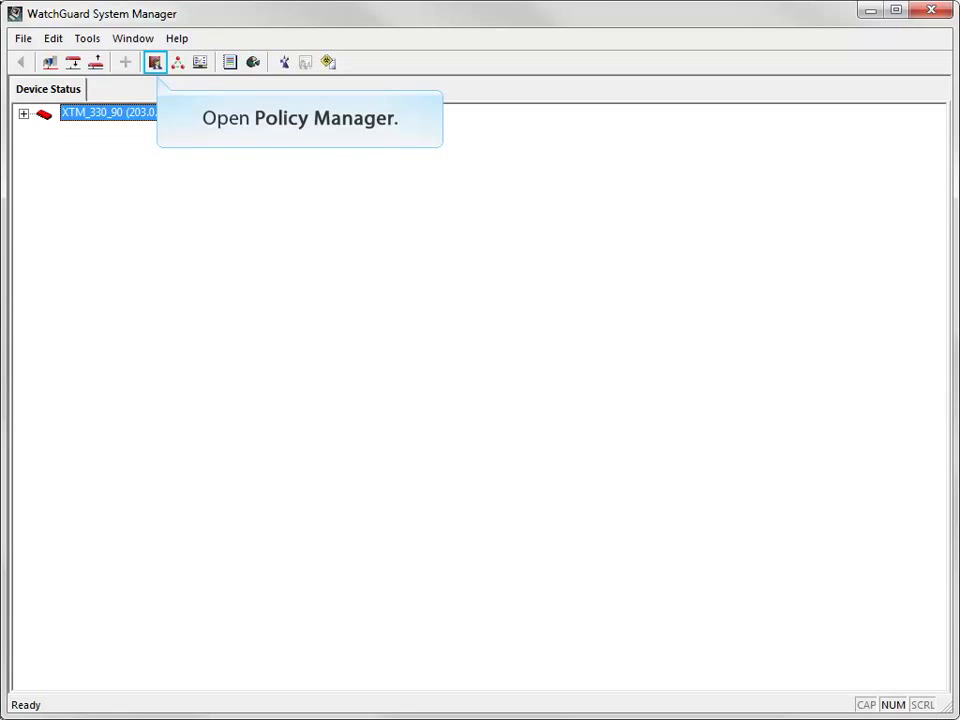
In Policy Manager, create a traffic management action named Max_1000K with a maximum bandwidth of 1000 Kbps.
click(155, 62)
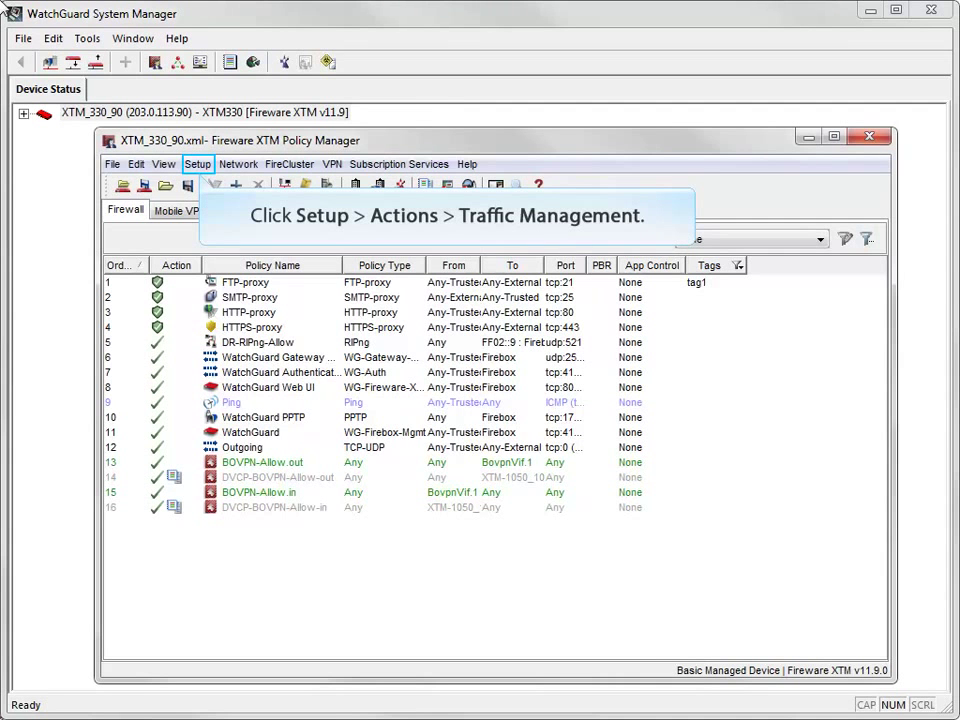
click(205, 170)
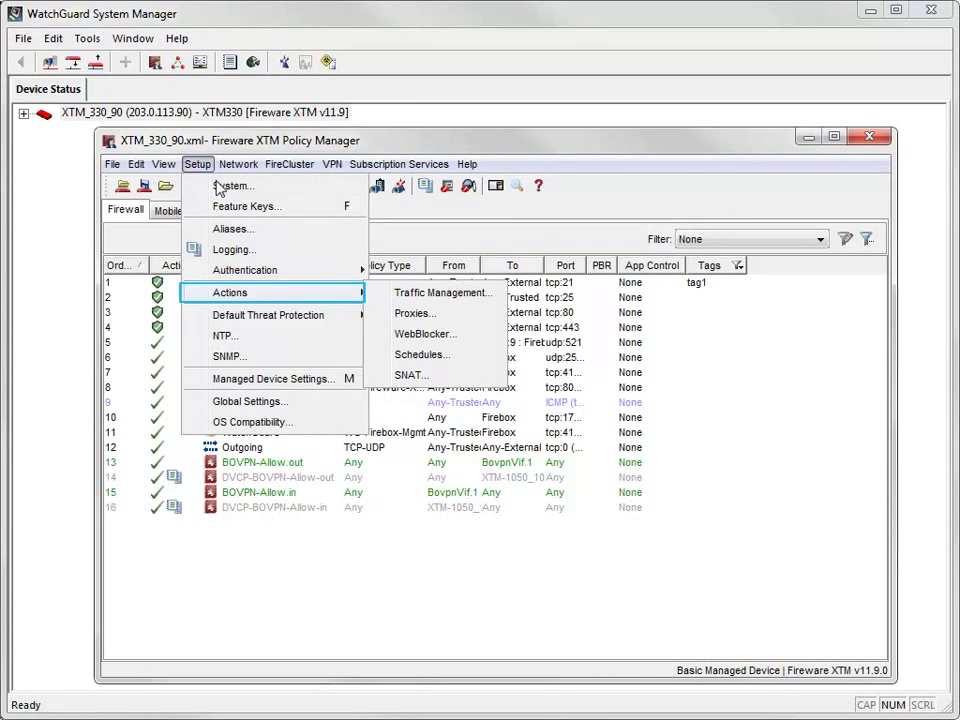
click(400, 296)
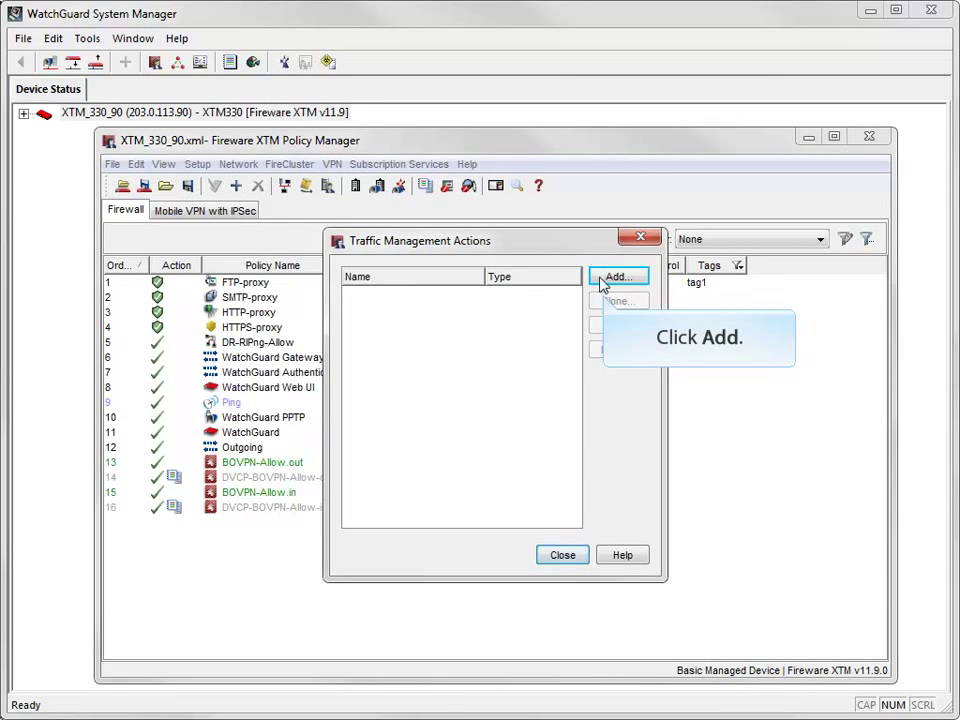
click(610, 277)
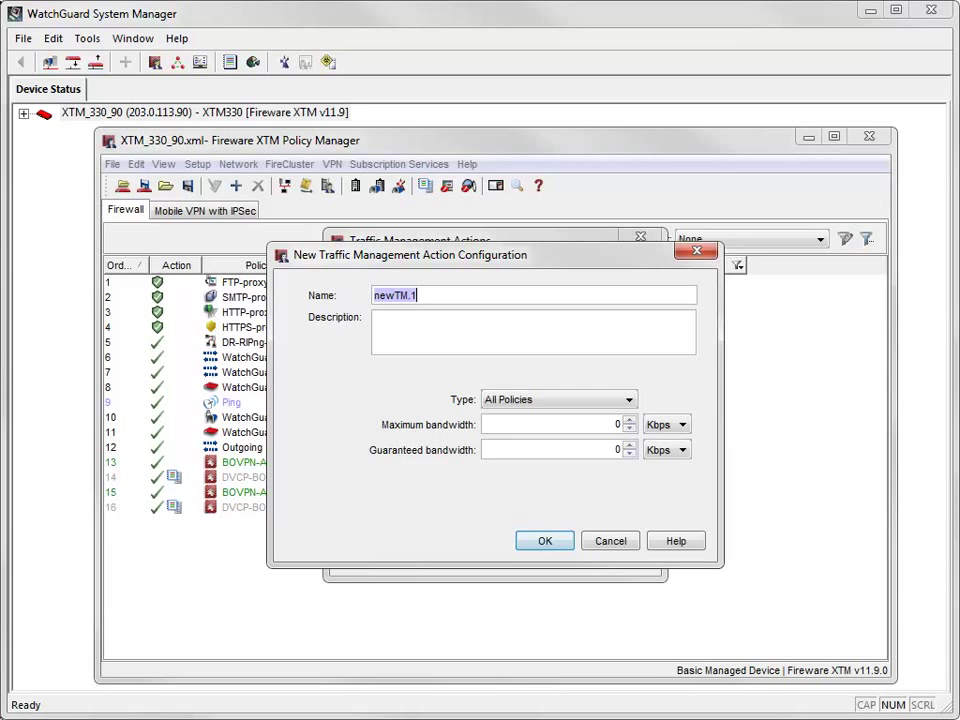
text(Max_1000K)
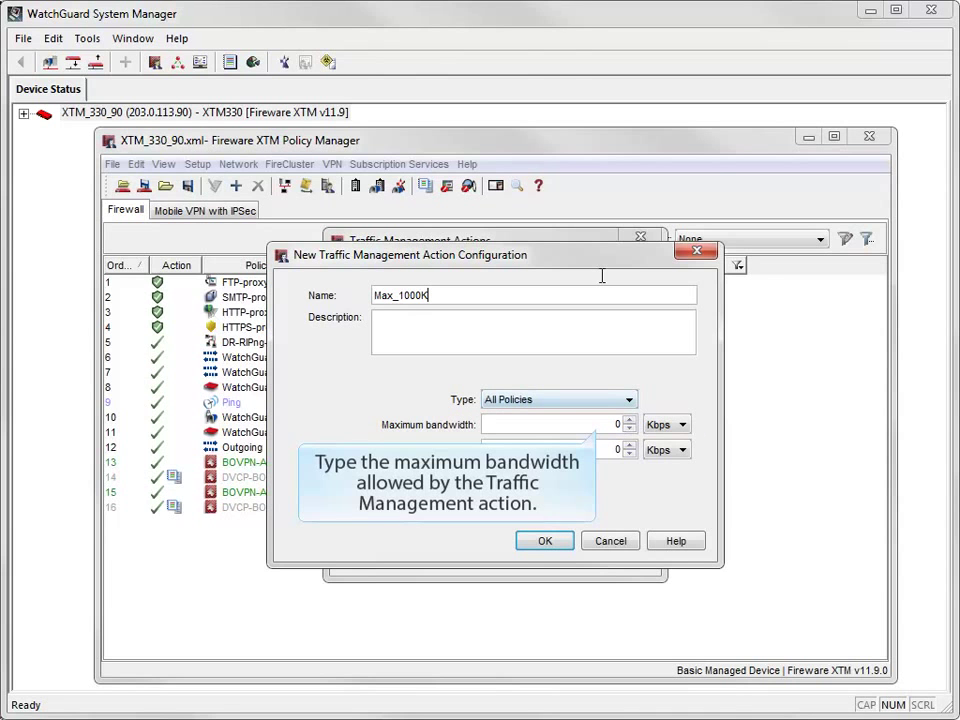
text(1)
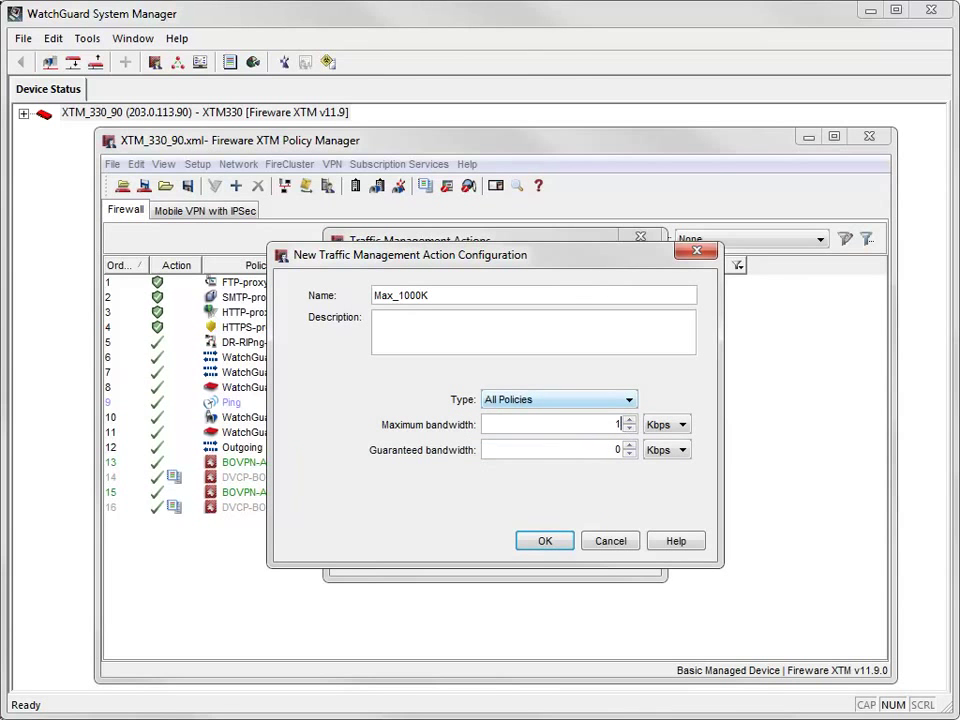
text(000)
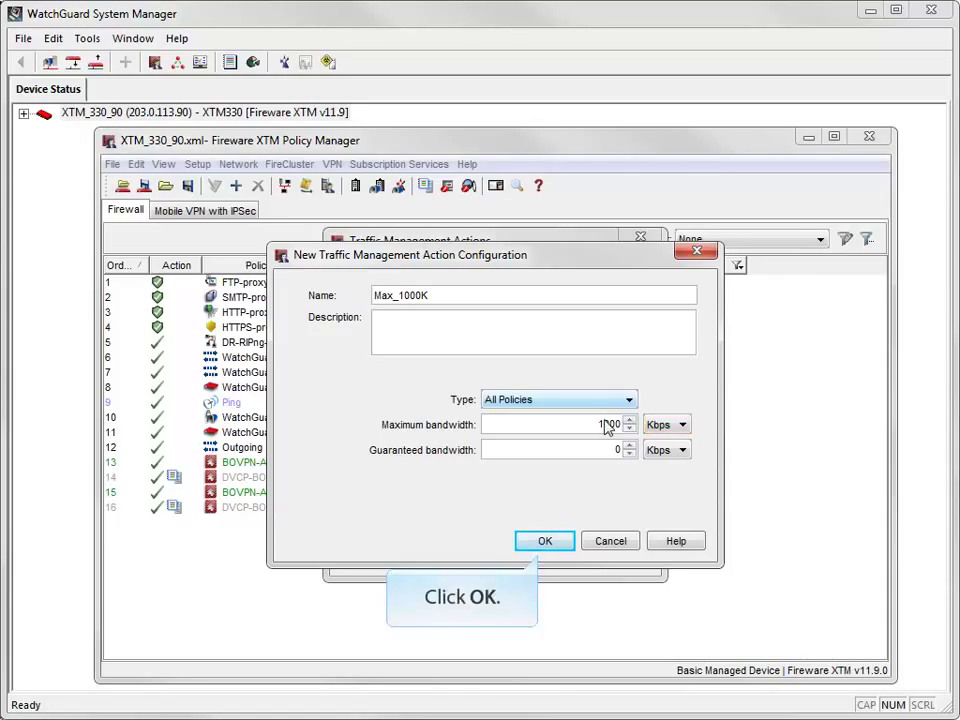
click(525, 545)
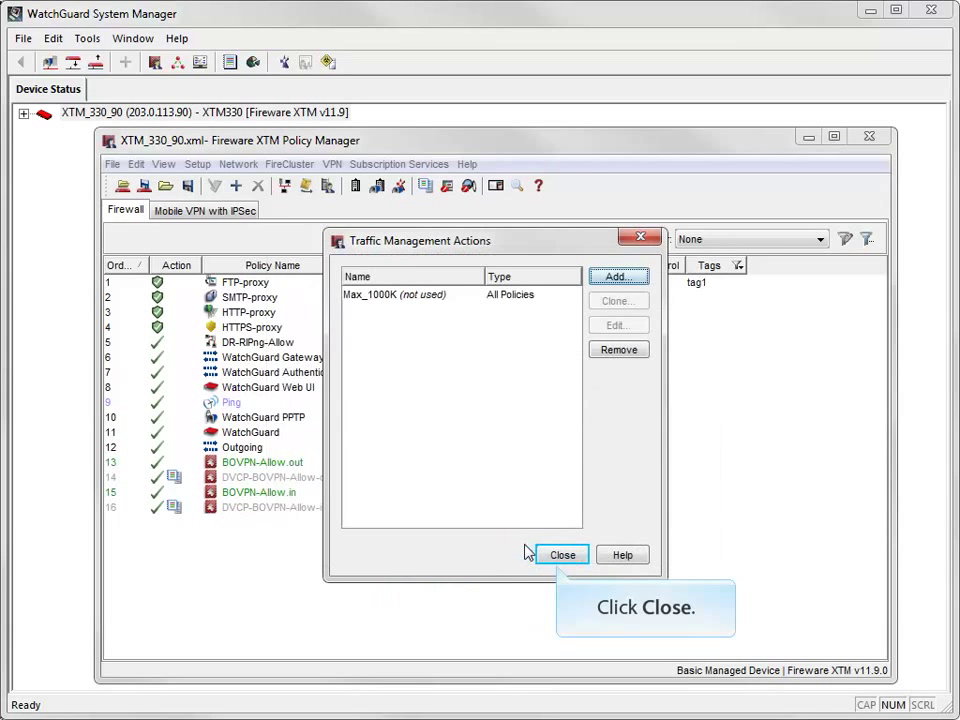
click(565, 557)
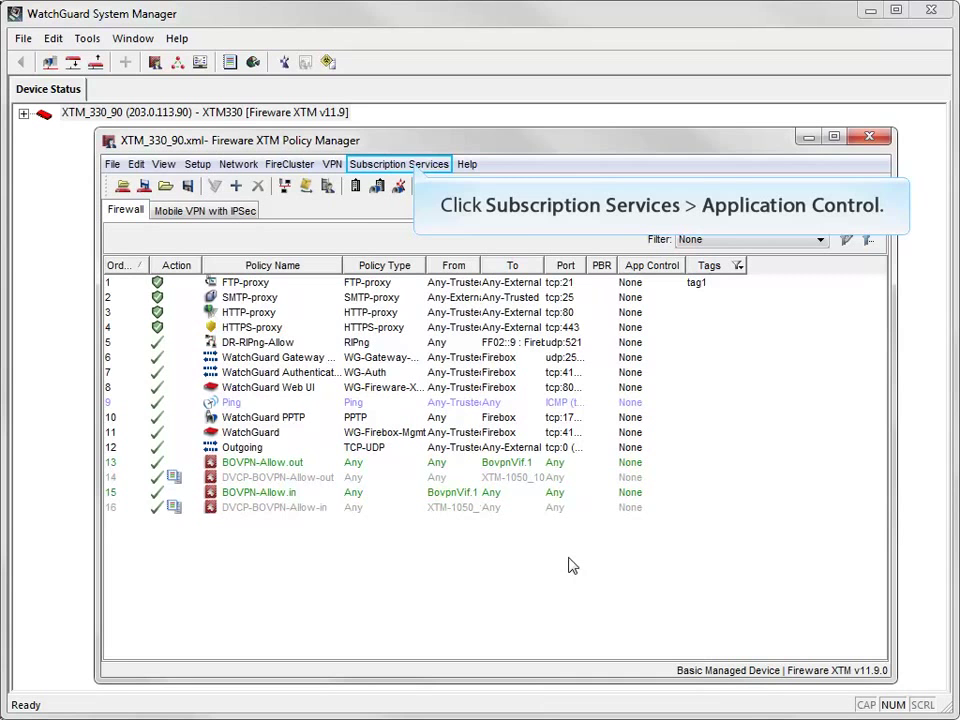
Add a new Application Control action named ControlVideo.
click(416, 167)
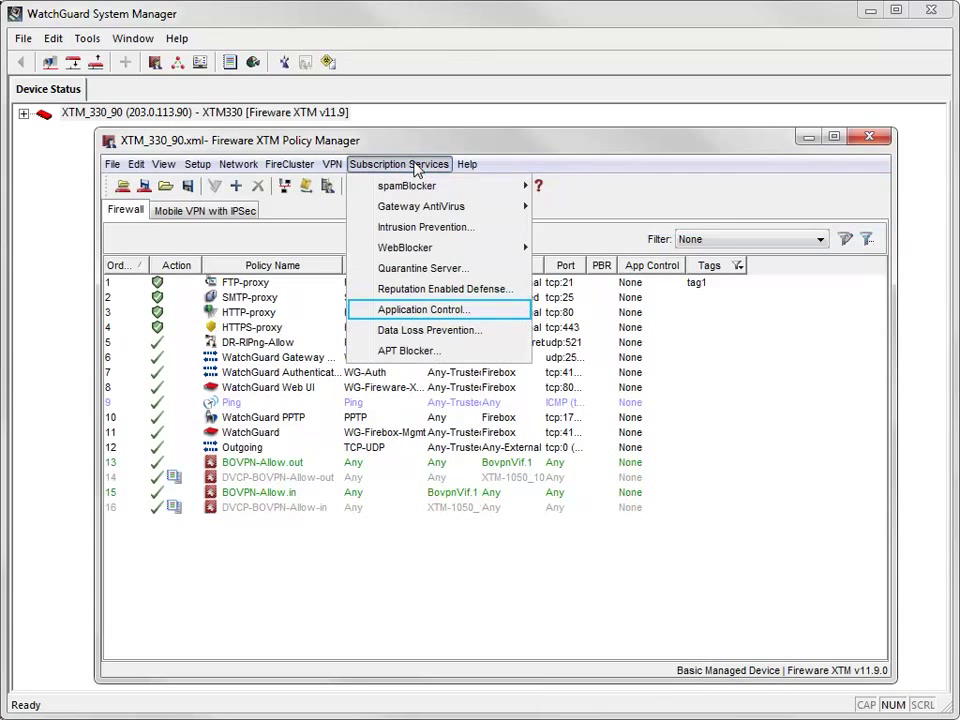
click(426, 315)
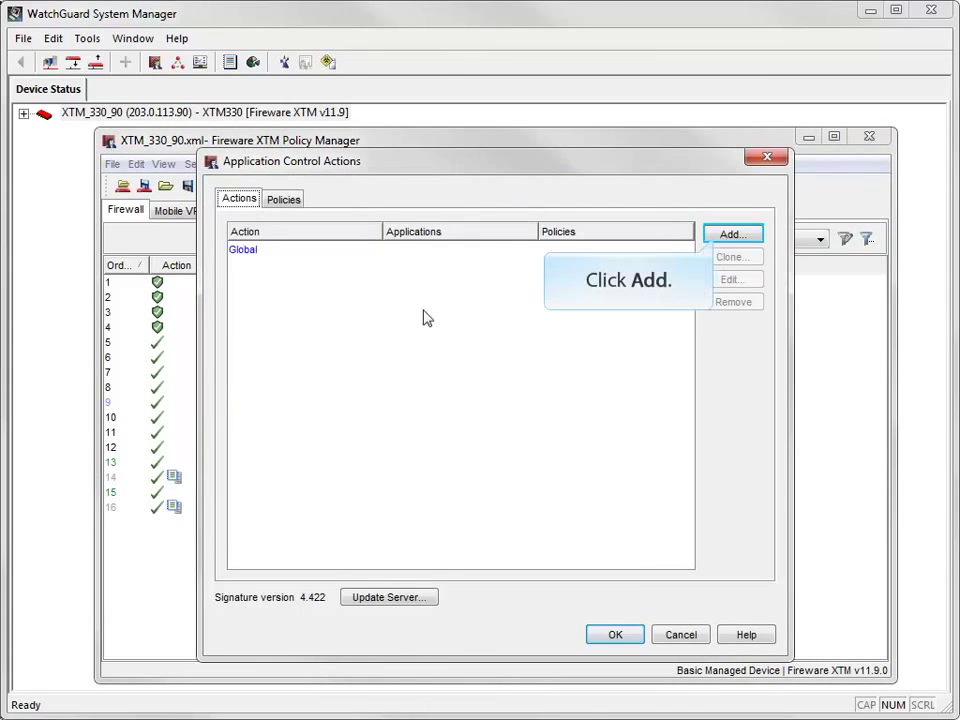
click(730, 235)
text(ControlVideo)
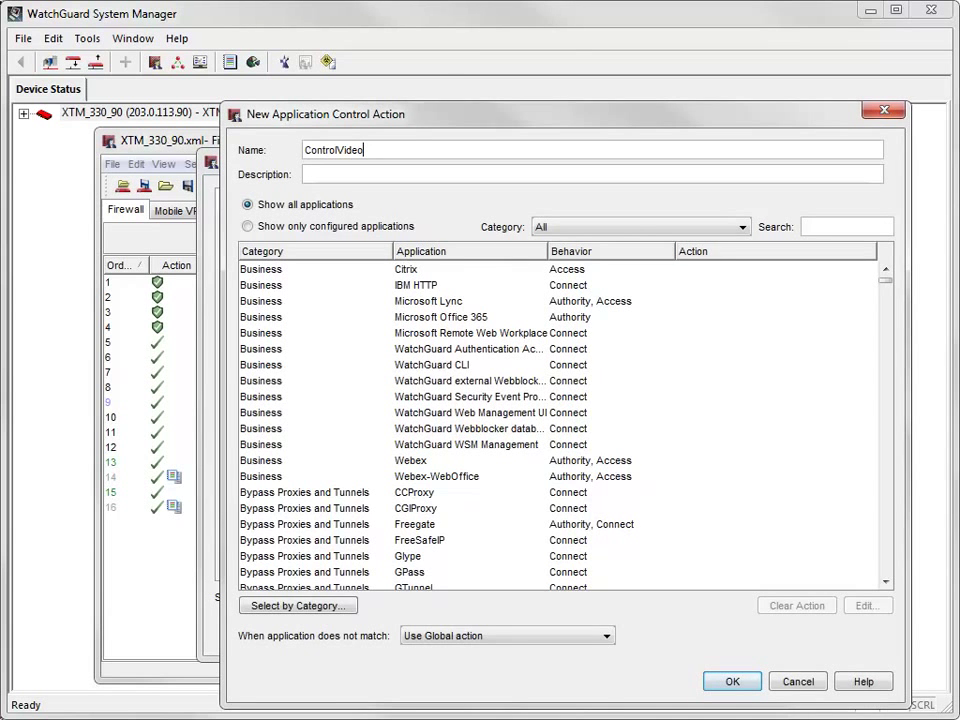
click(590, 174)
Assign the Max_1000K traffic management action to the Streaming Media category and save the Application Control action.
click(336, 607)
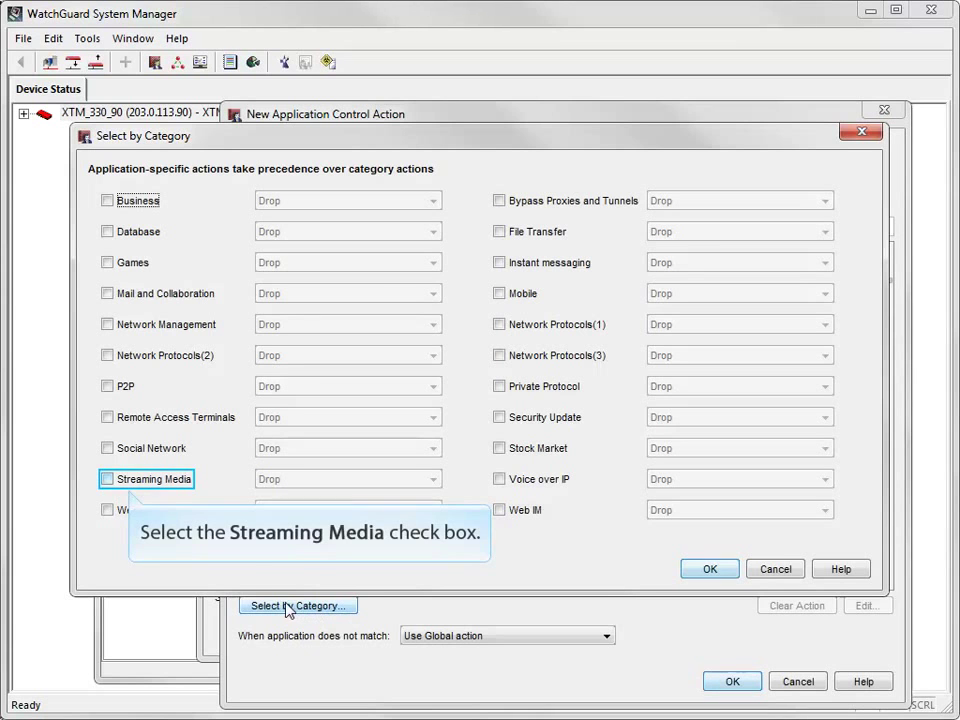
click(108, 480)
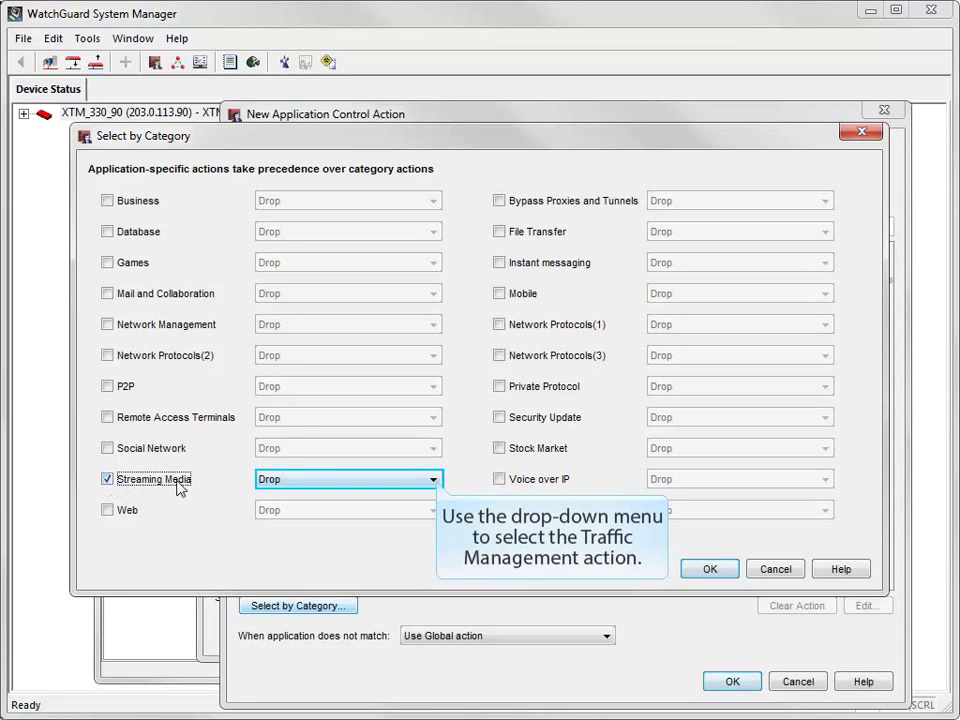
click(434, 480)
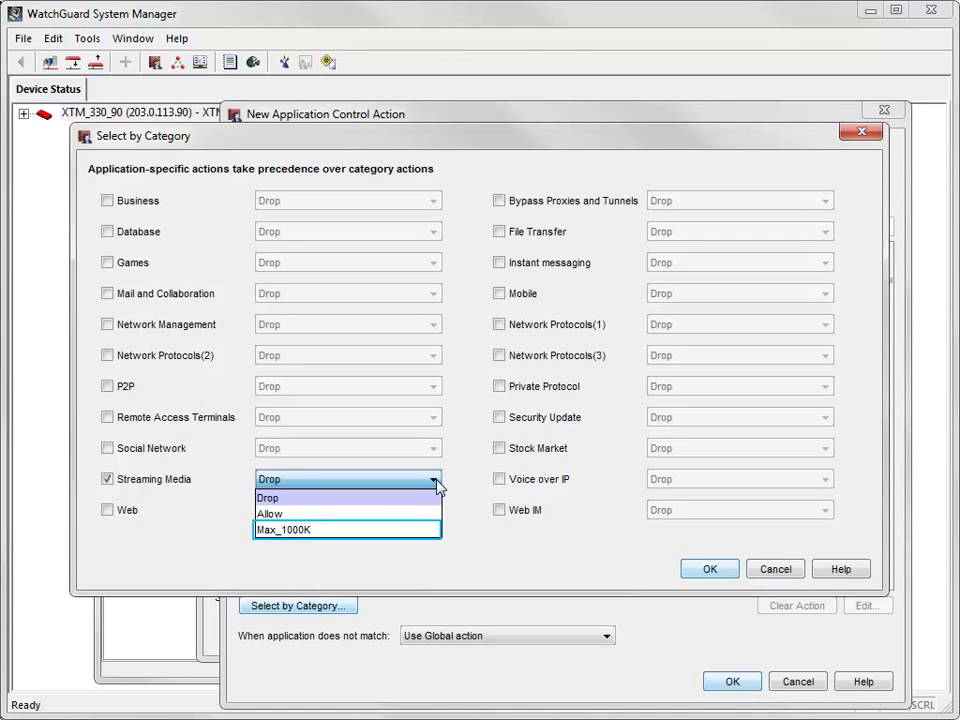
click(297, 531)
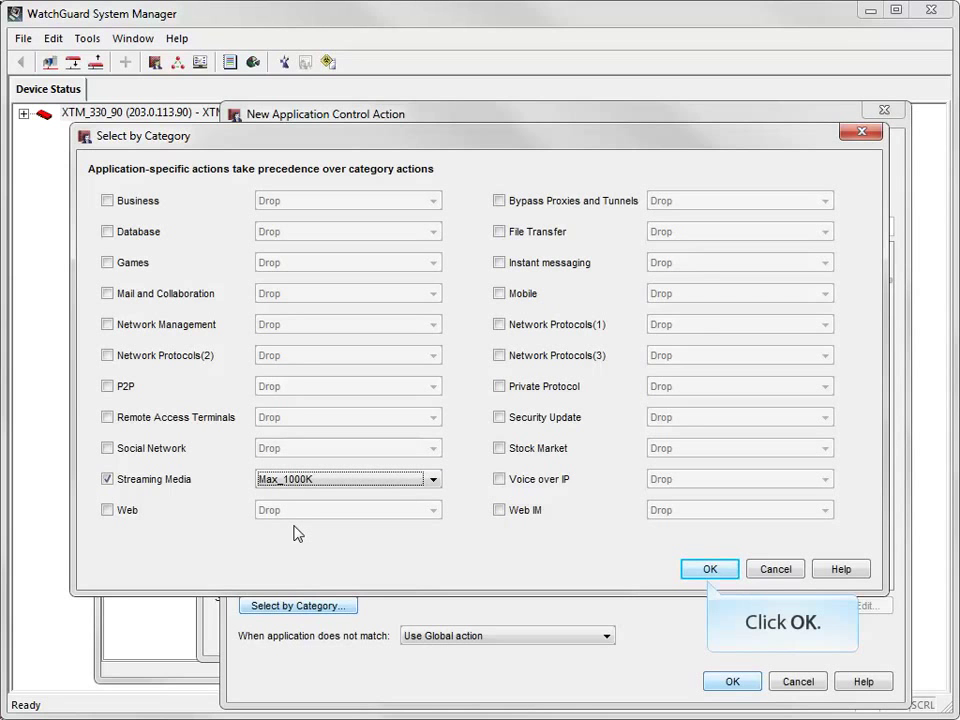
click(705, 571)
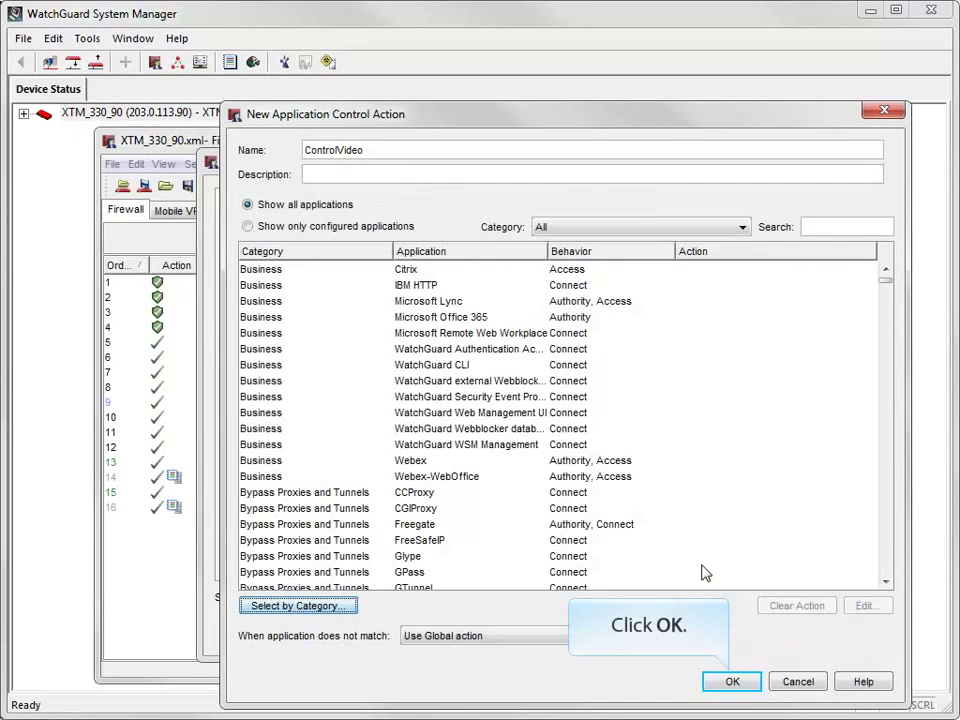
click(727, 681)
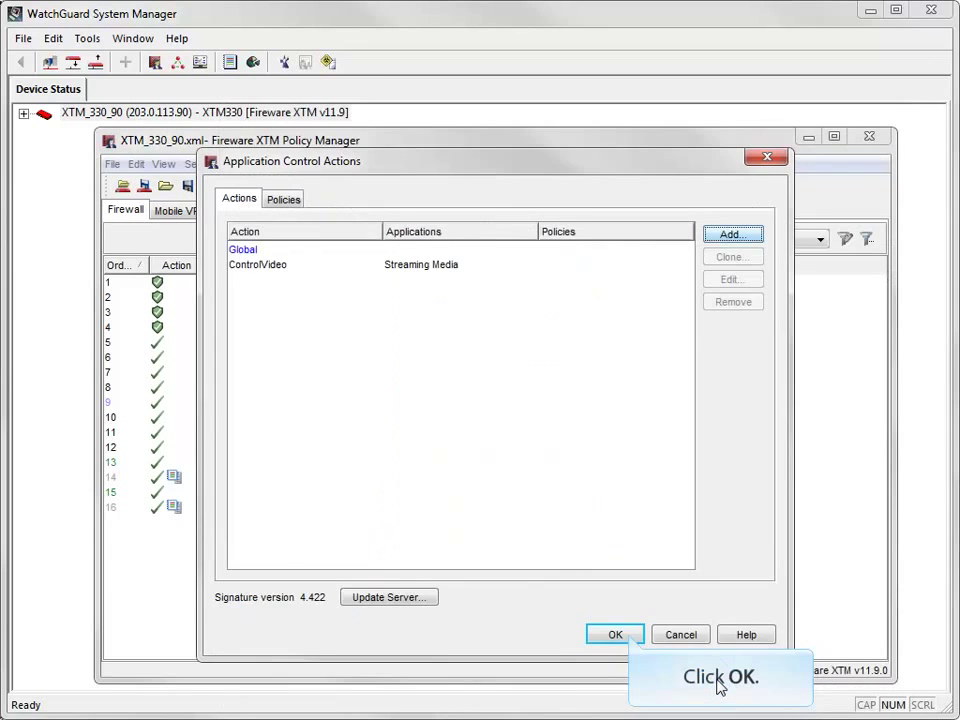
click(612, 638)
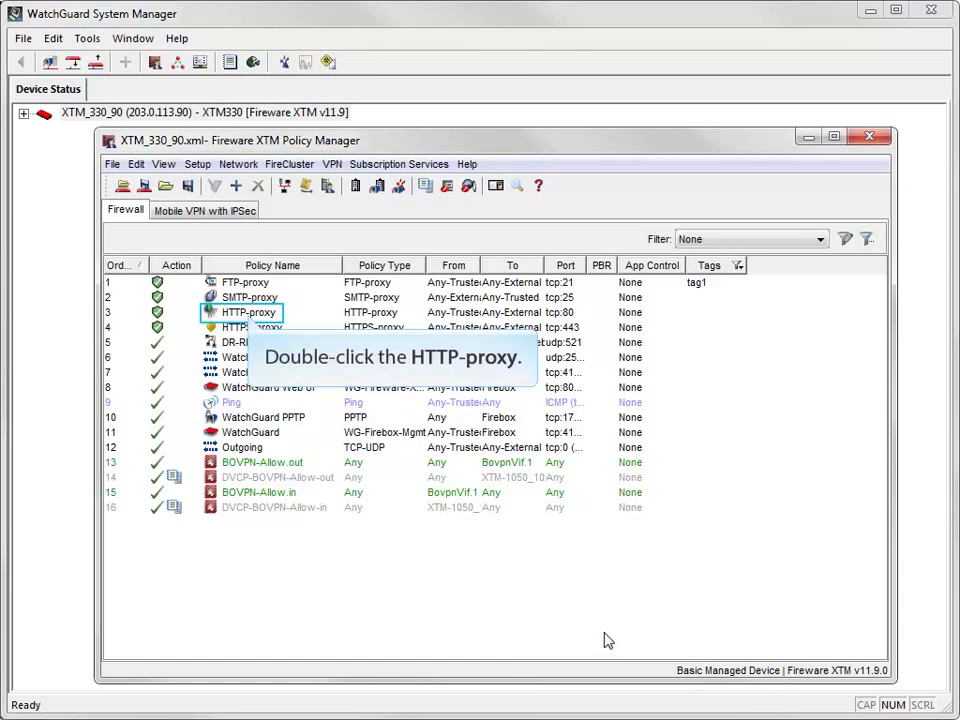
Enable Application Control on the HTTP-proxy policy using the ControlVideo action.
double_click(248, 313)
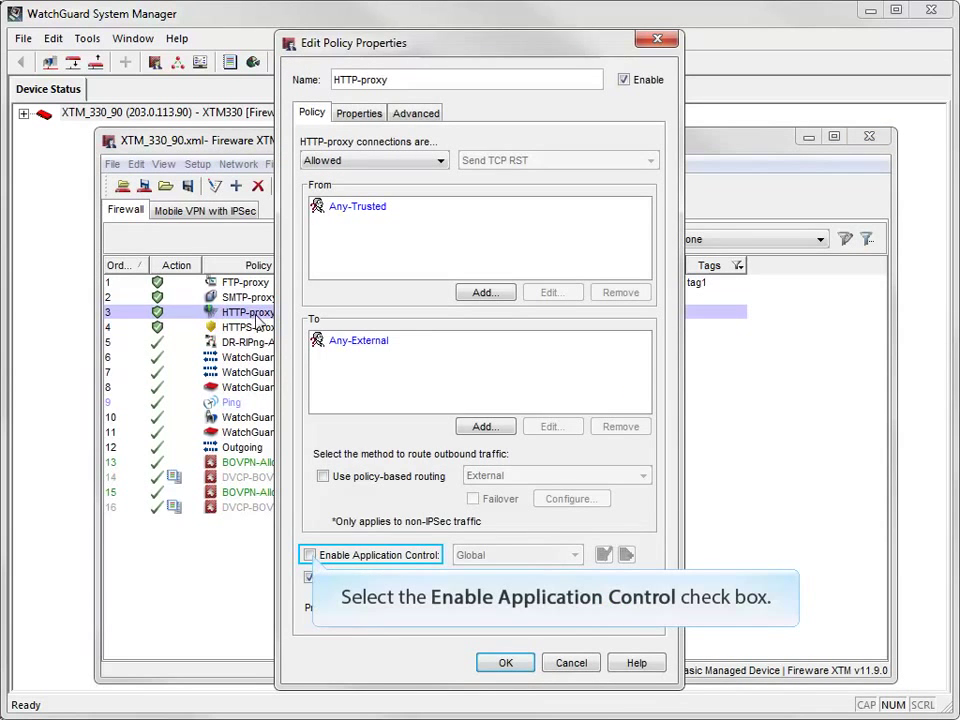
click(310, 555)
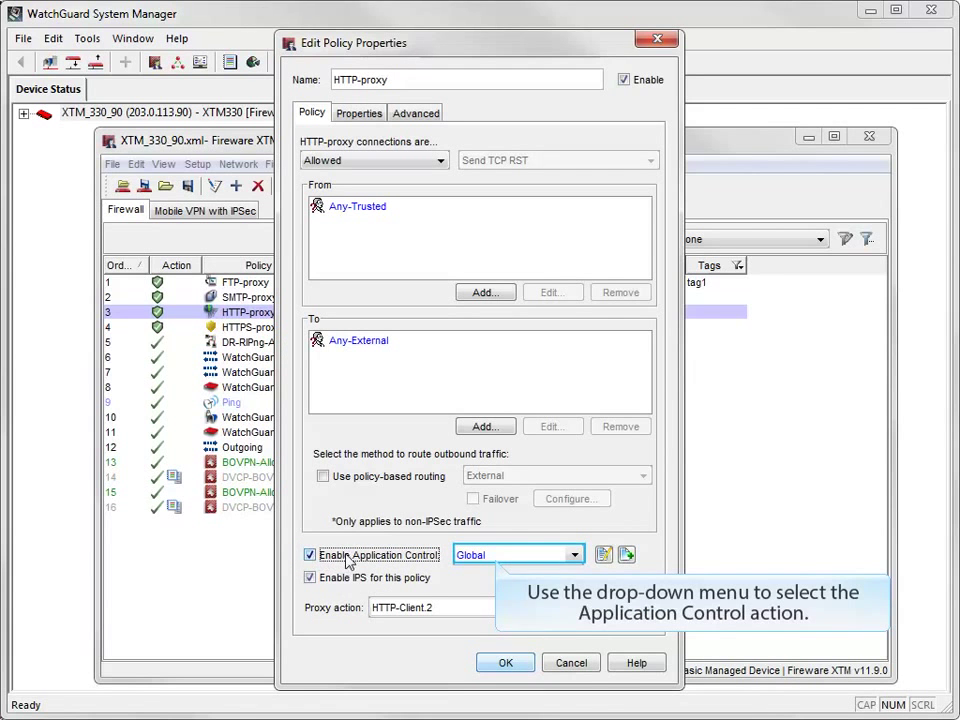
click(528, 560)
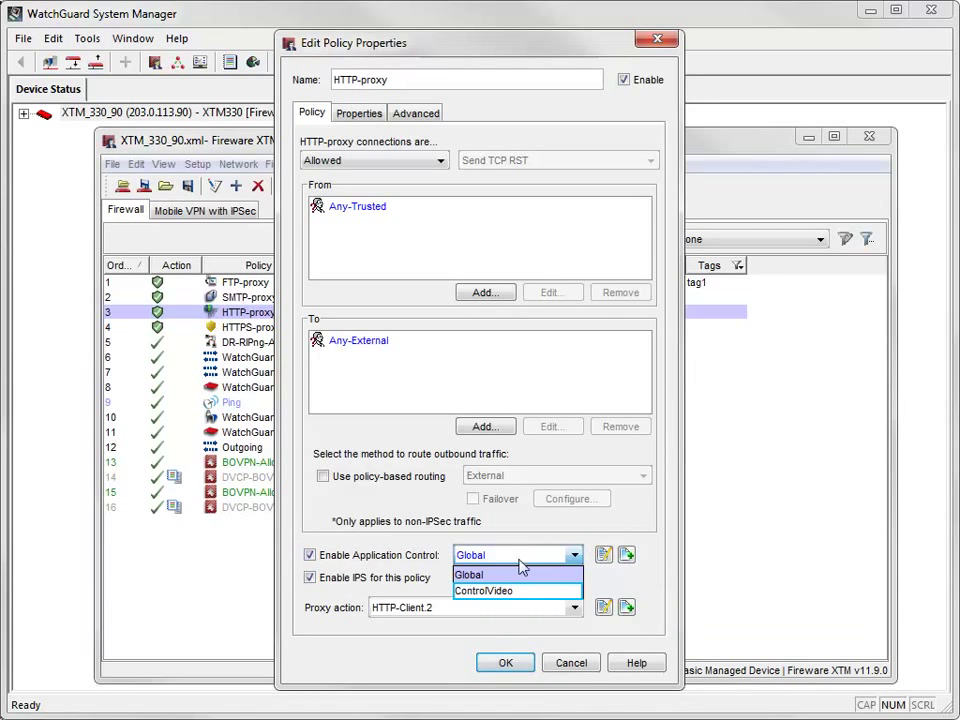
click(565, 591)
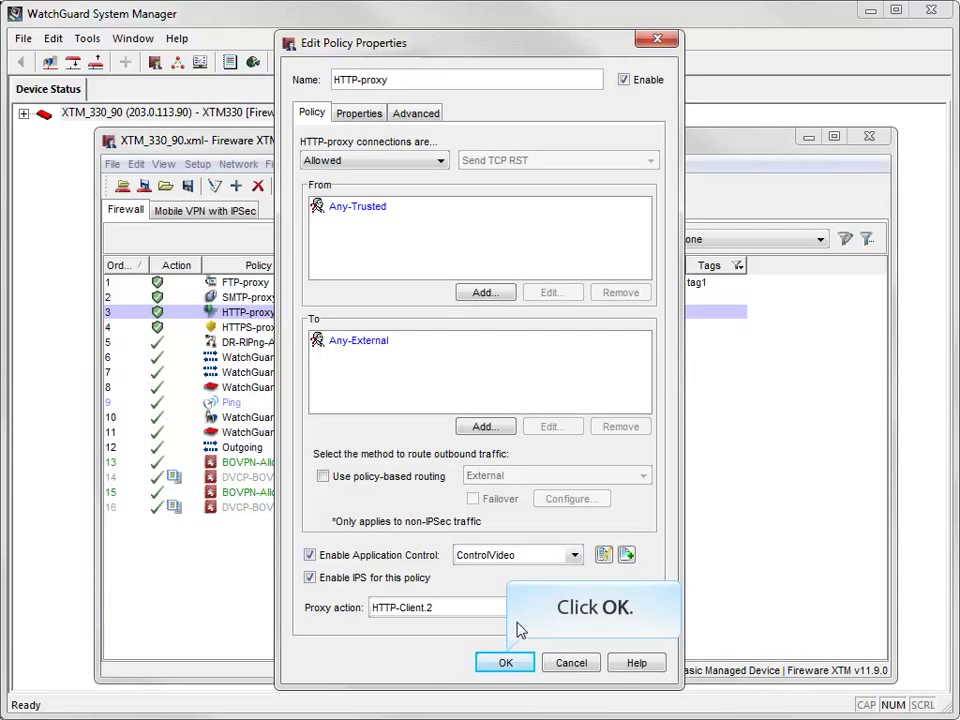
click(517, 670)
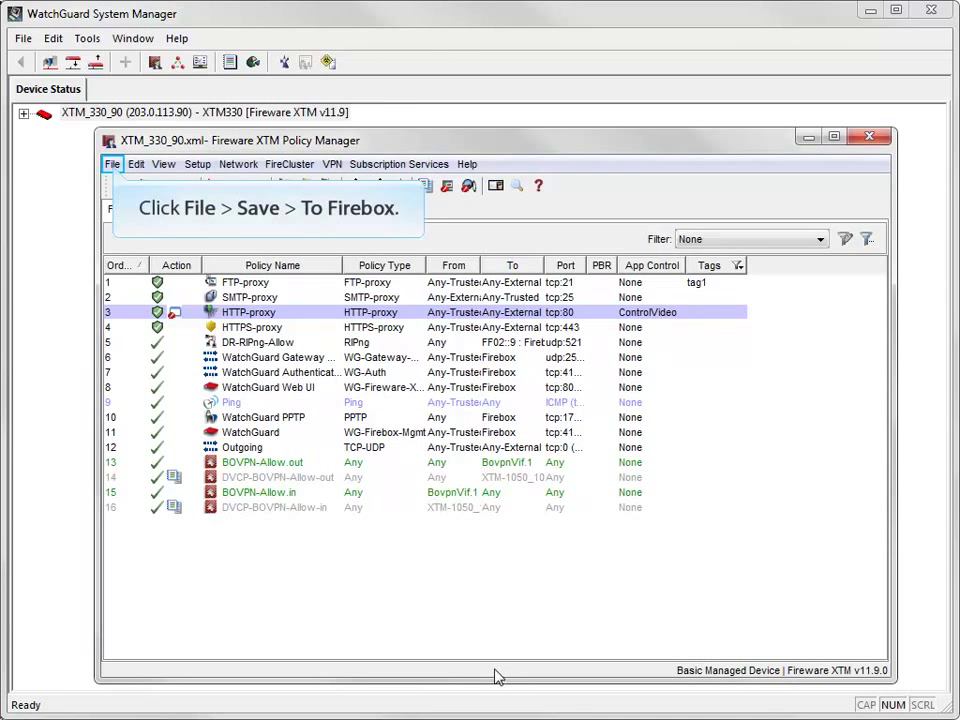
Save the configuration to the Firebox, authenticating with the administrator passphrase.
click(112, 165)
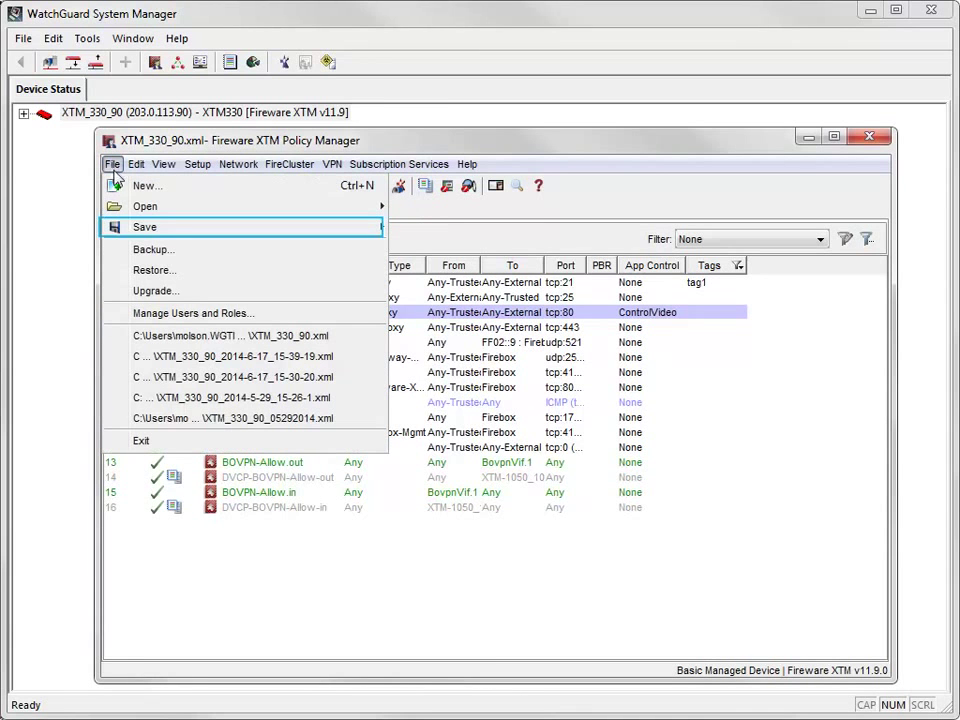
mouse_move(116, 233)
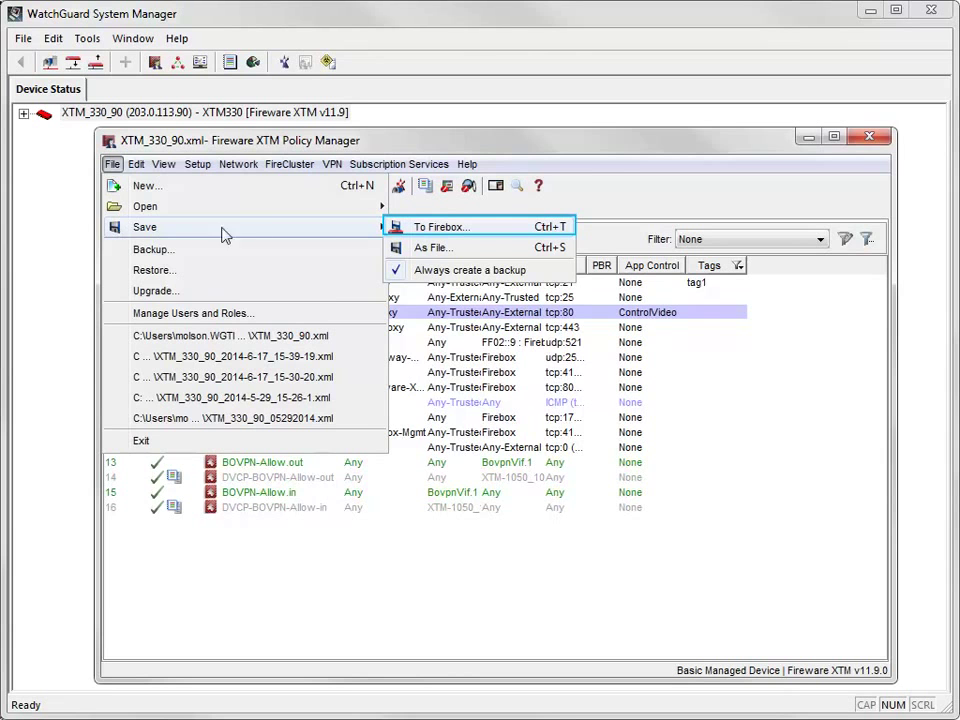
click(411, 230)
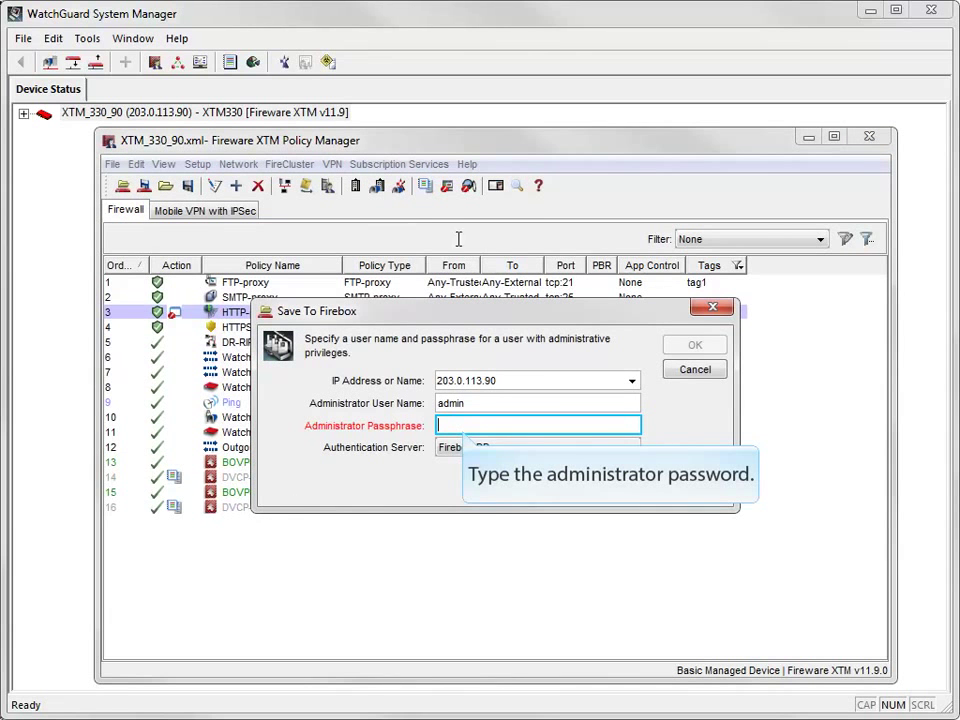
text(********)
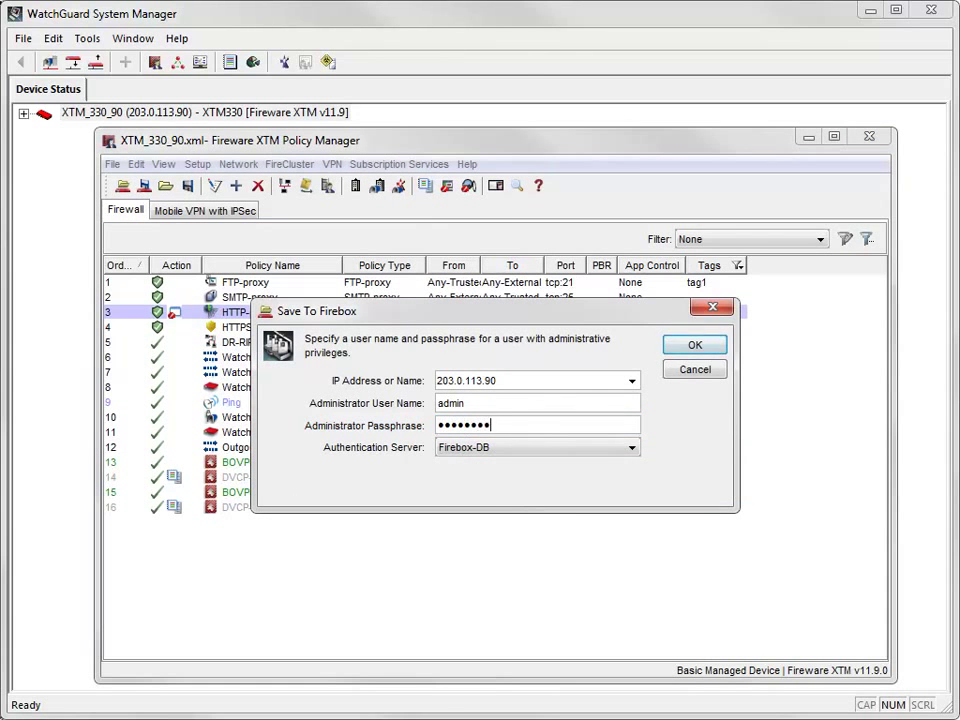
click(686, 346)
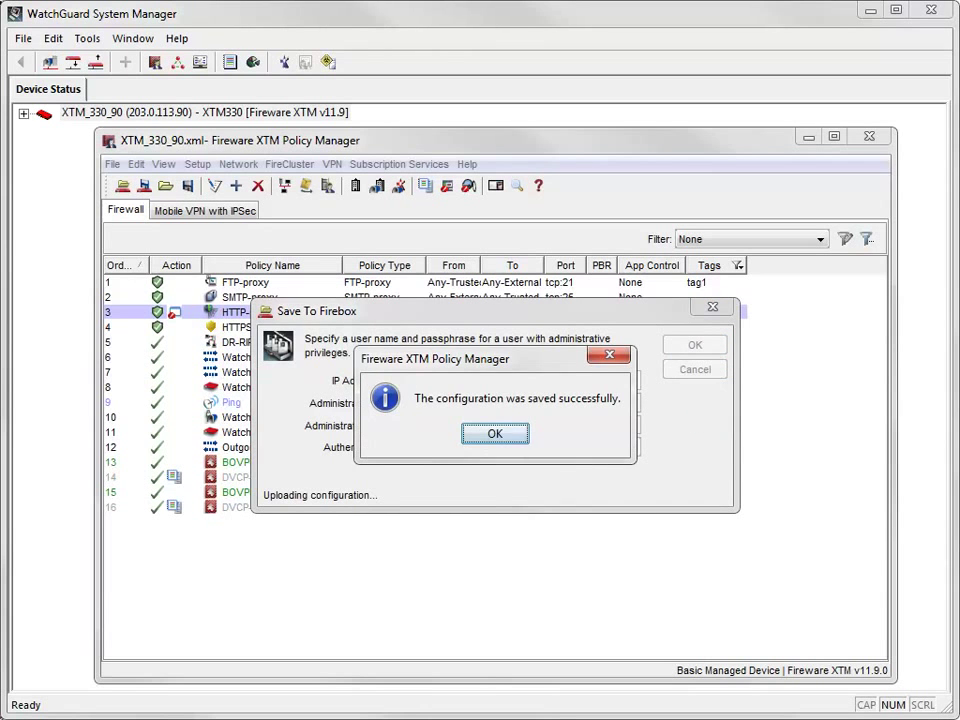
click(514, 435)
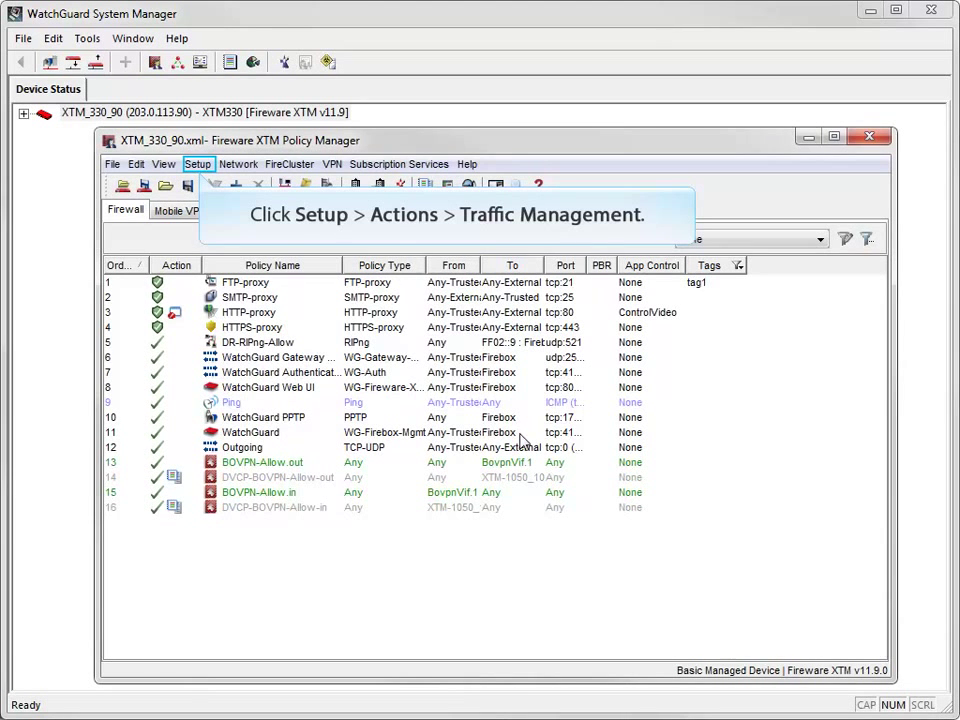
Add a traffic management action named Min_768Kbps_per_IP with its type set to Per IP Address.
click(198, 165)
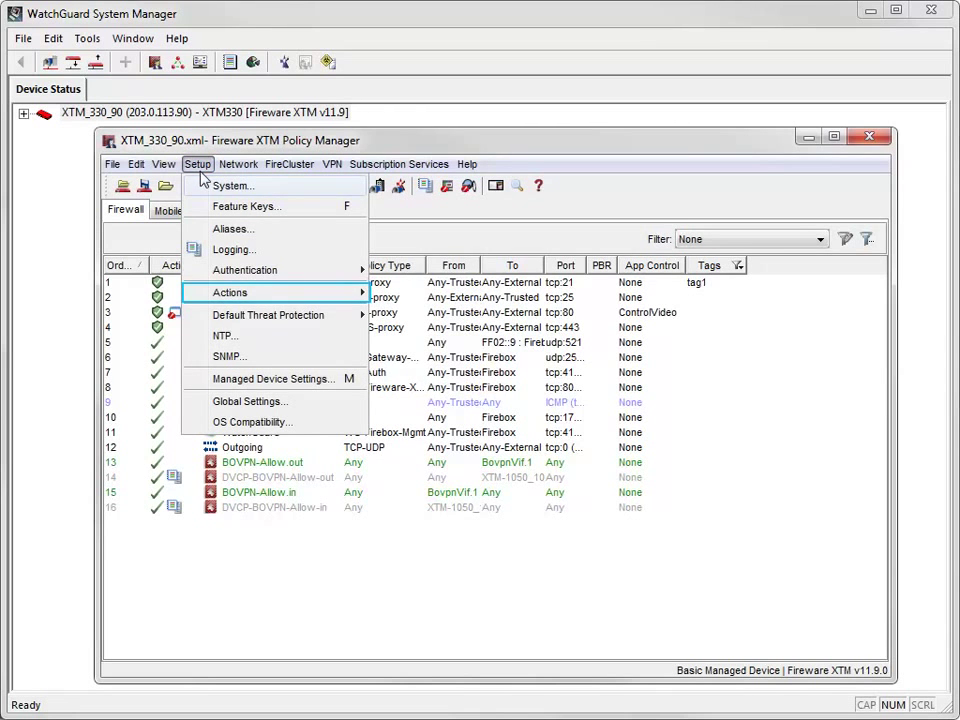
mouse_move(210, 293)
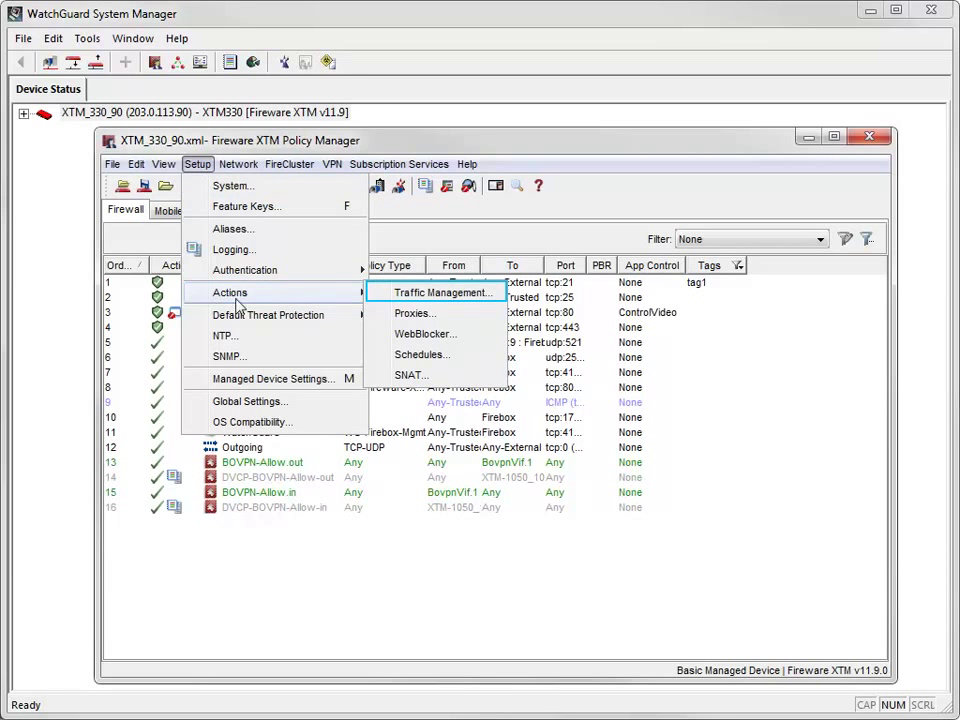
click(398, 293)
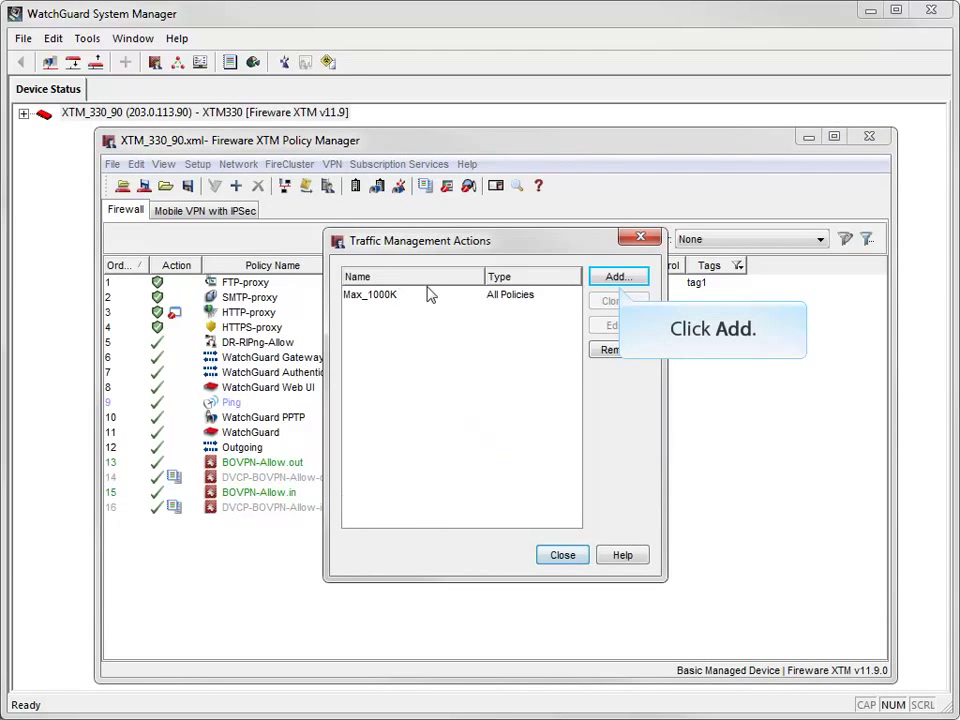
click(624, 275)
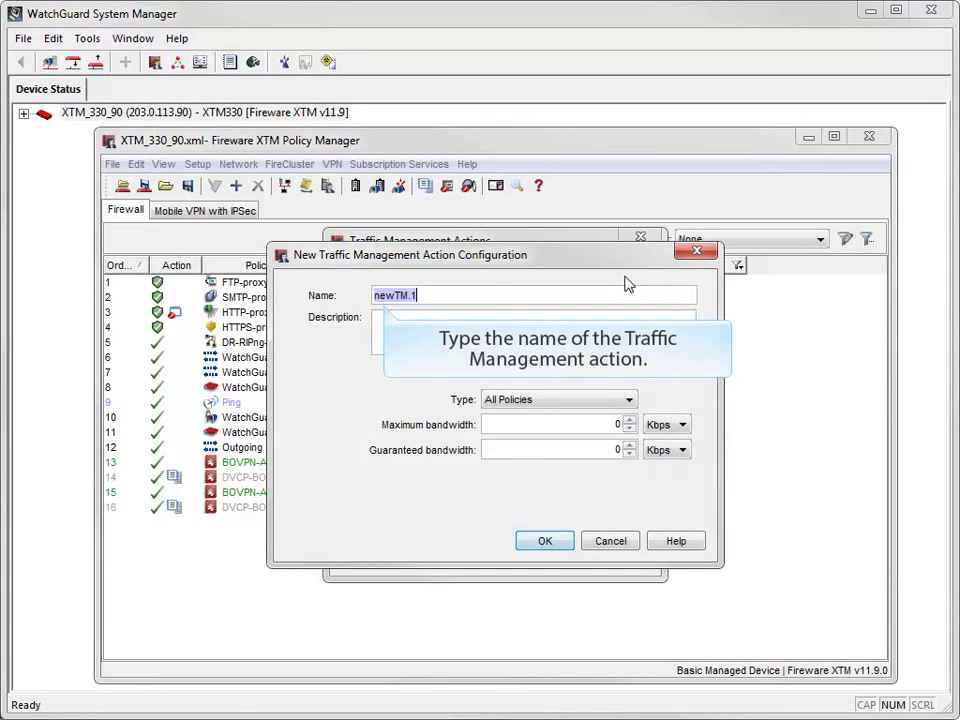
text(Min)
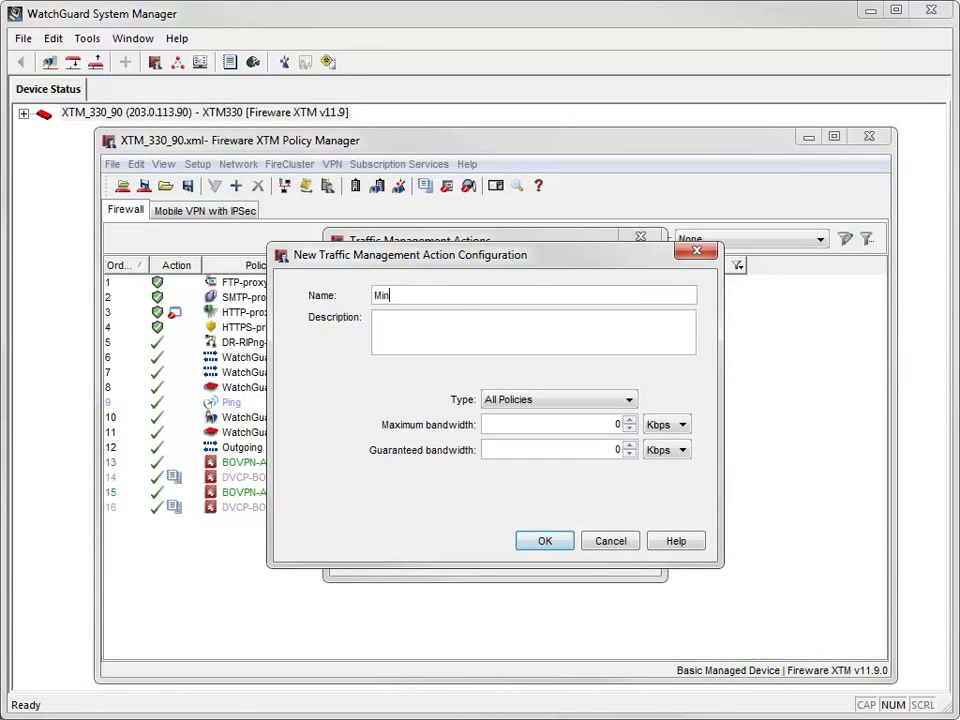
text(_768Kbps_per_IP)
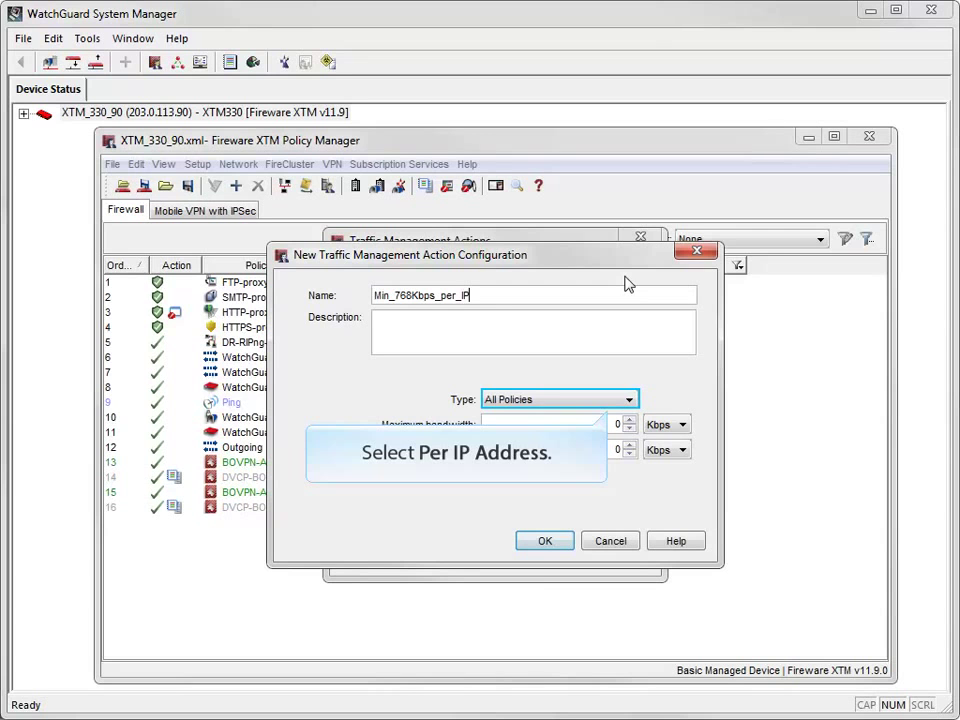
click(629, 400)
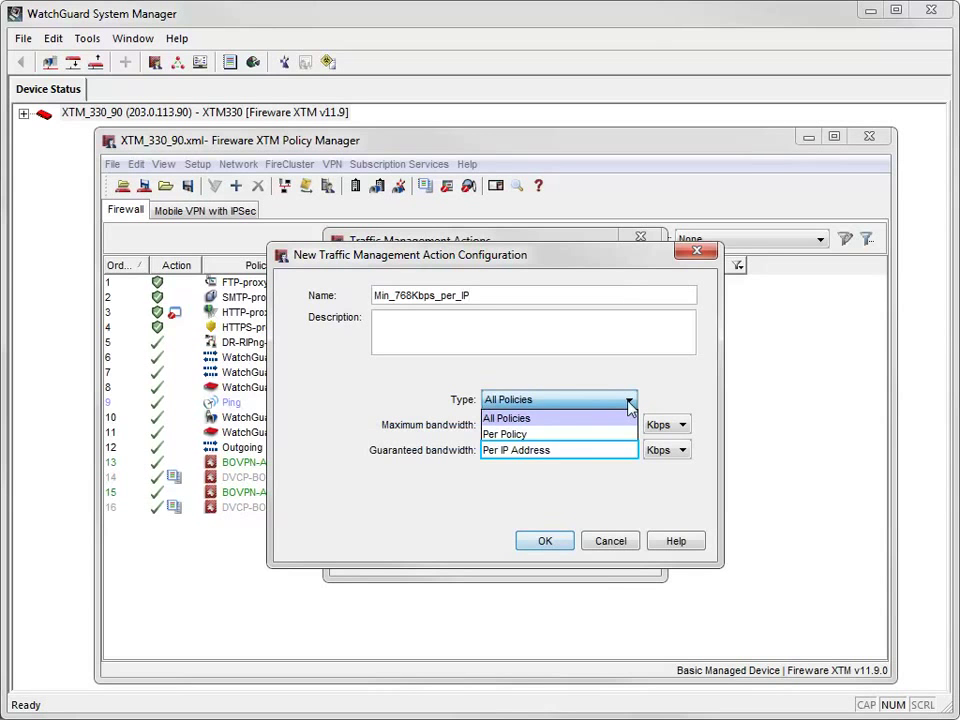
click(522, 450)
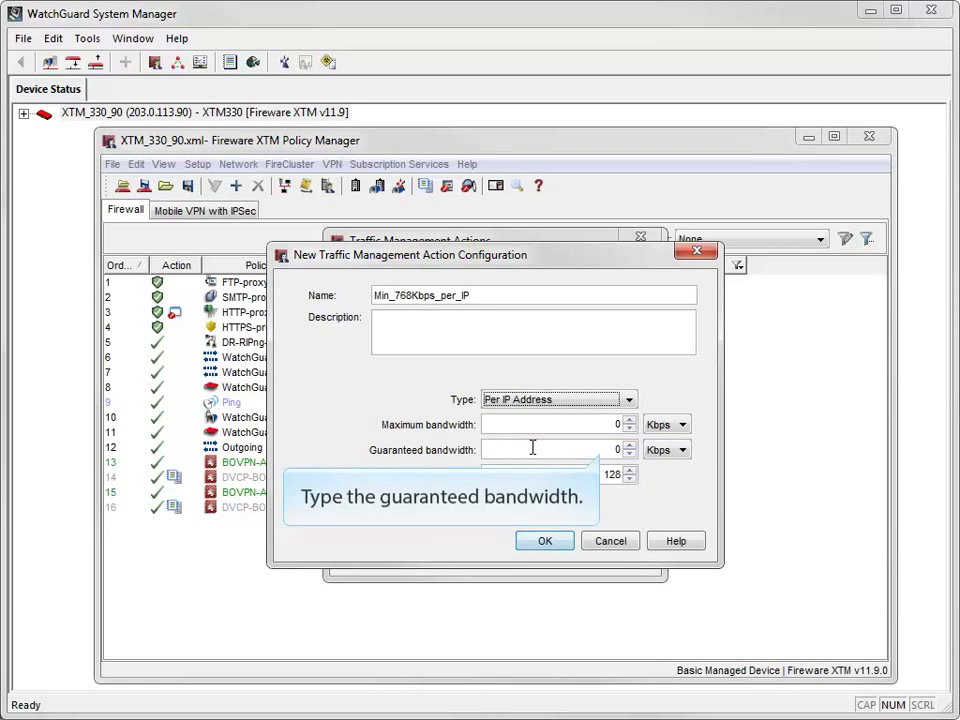
Set the new action's guaranteed bandwidth to 768 Kbps and its maximum instance to 50, and save the action.
double_click(542, 449)
text(768)
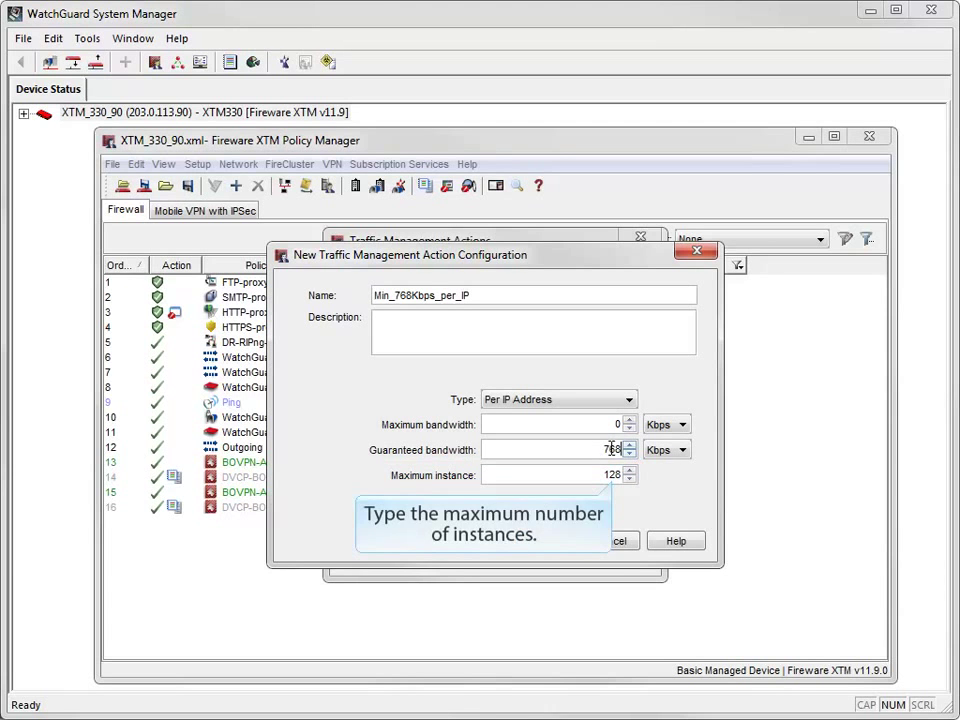
key(Tab)
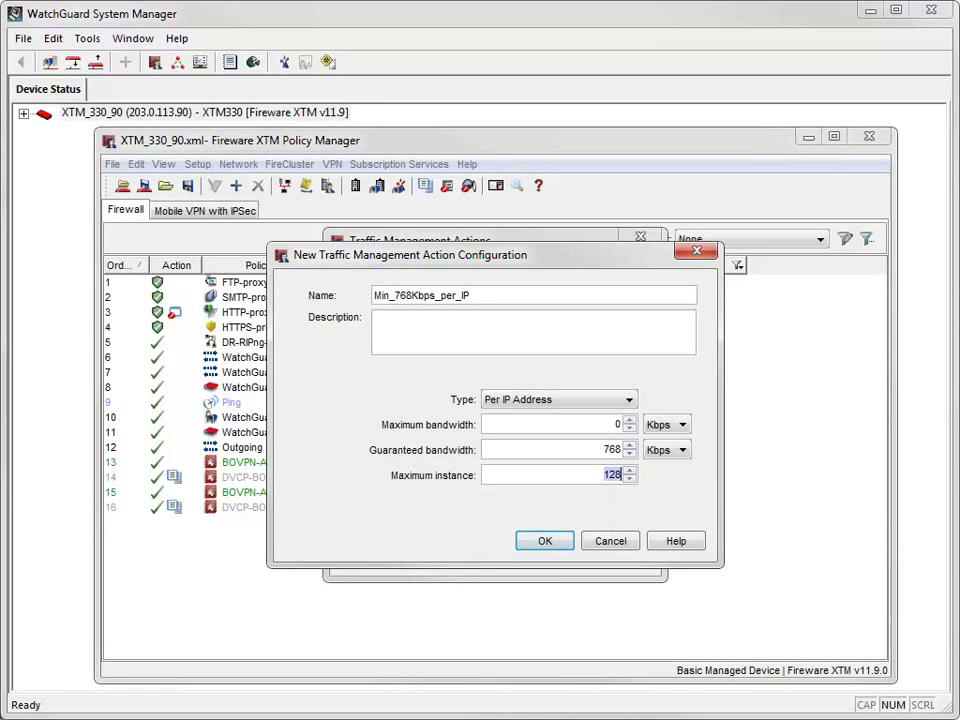
key(BackSpace)
text(50)
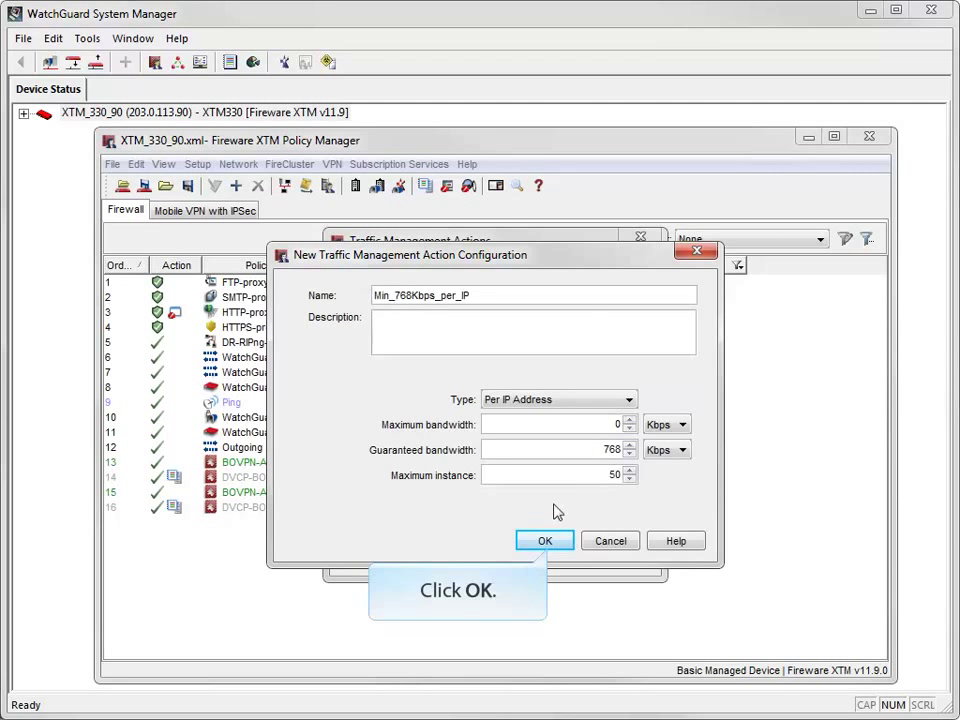
click(548, 541)
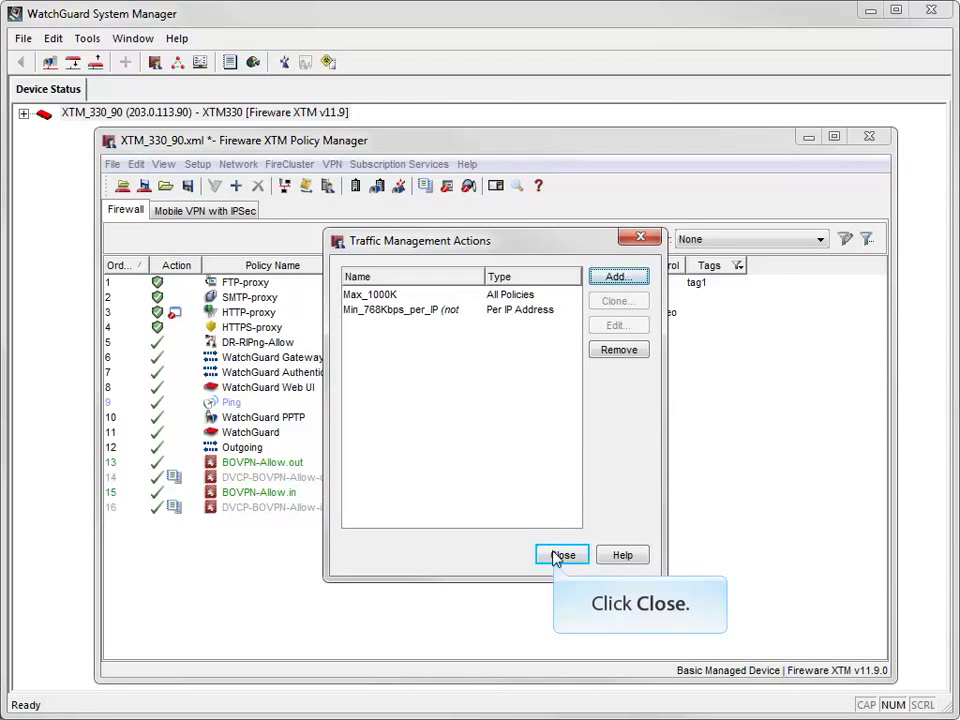
click(560, 557)
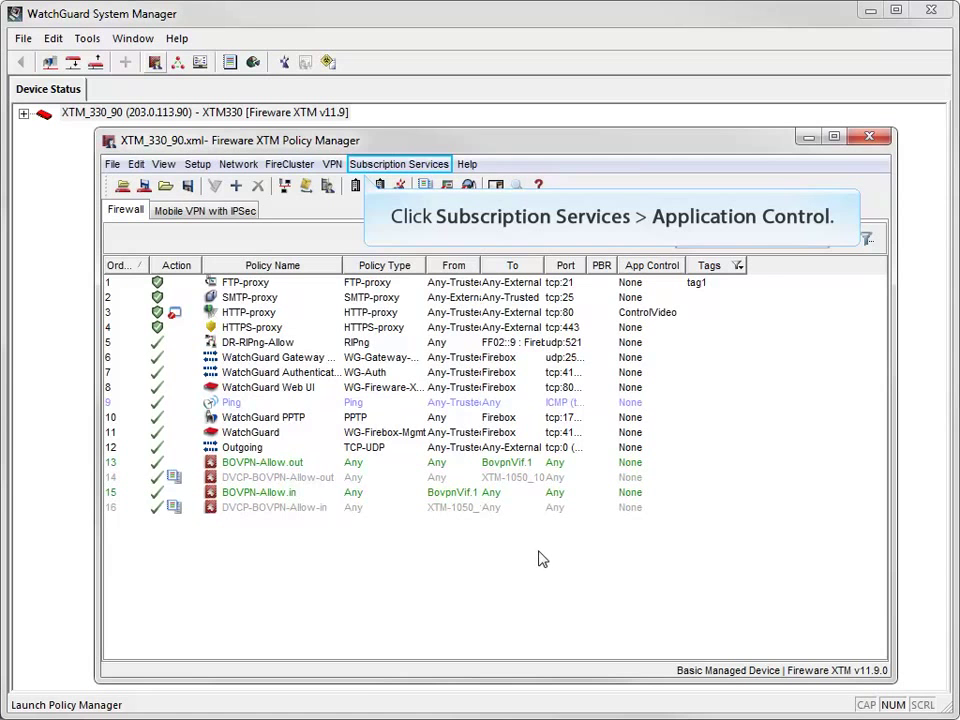
Edit the Global Application Control action, search for RDP and open the configuration of MS Remote Desktop Protocol (RDP).
click(410, 165)
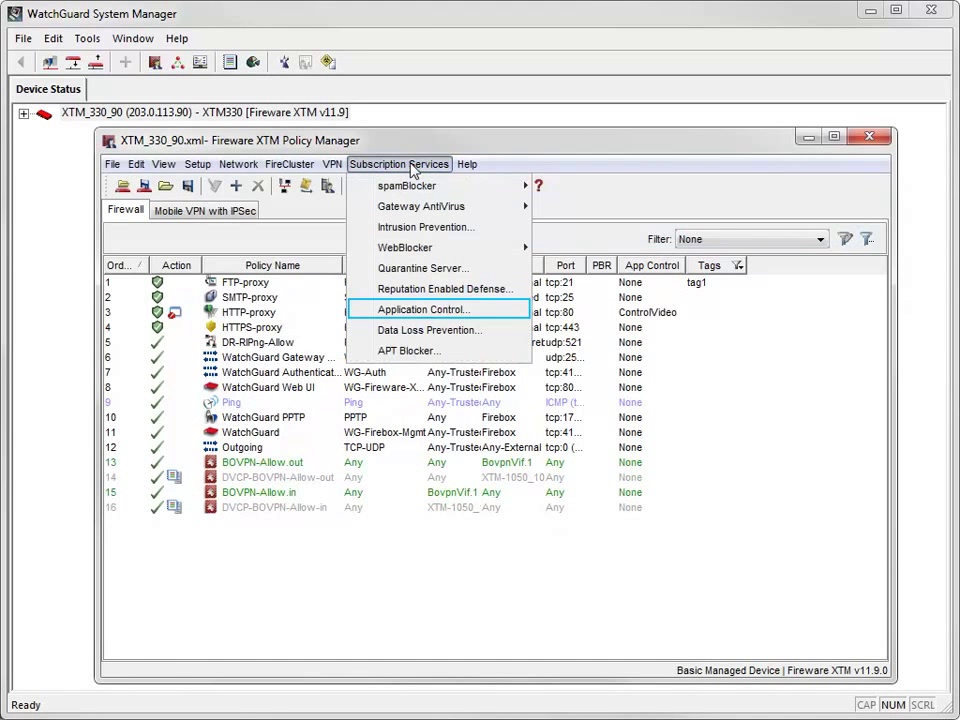
click(330, 311)
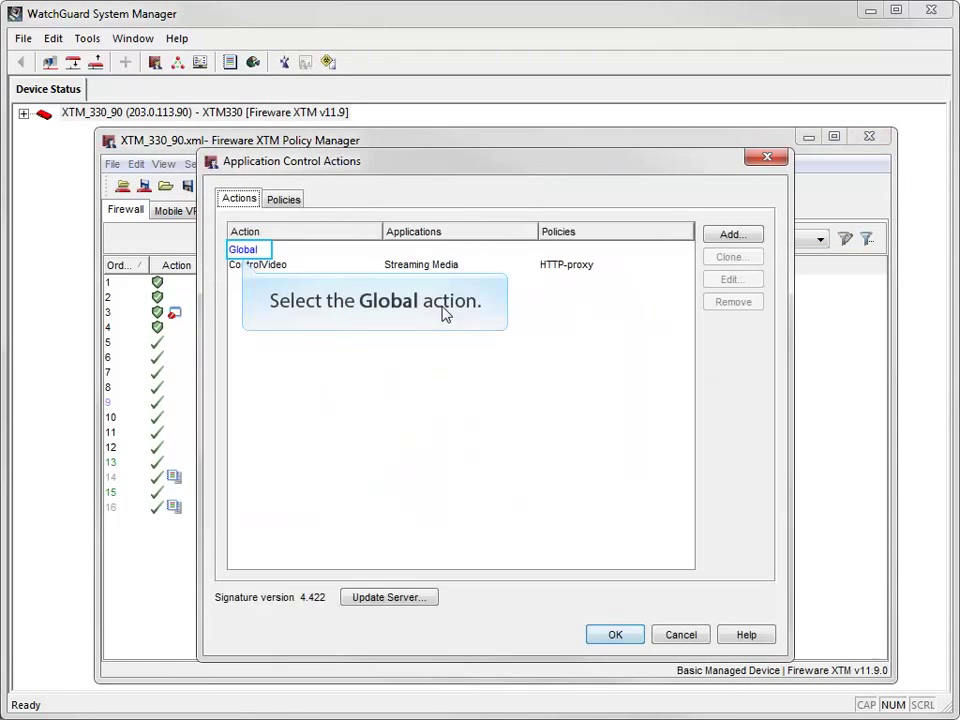
click(255, 251)
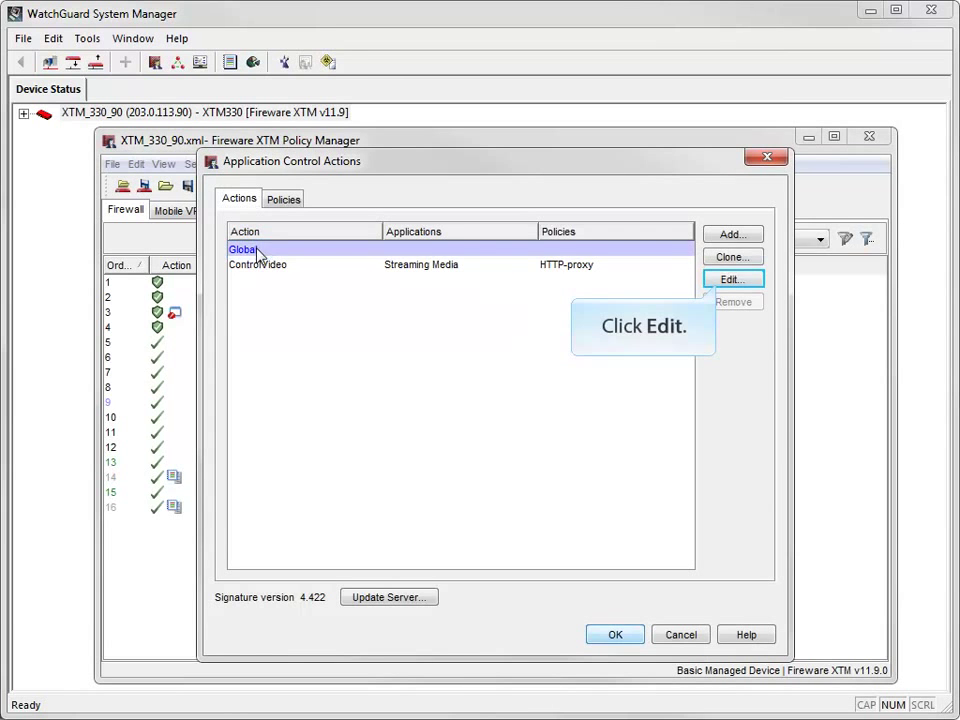
click(731, 279)
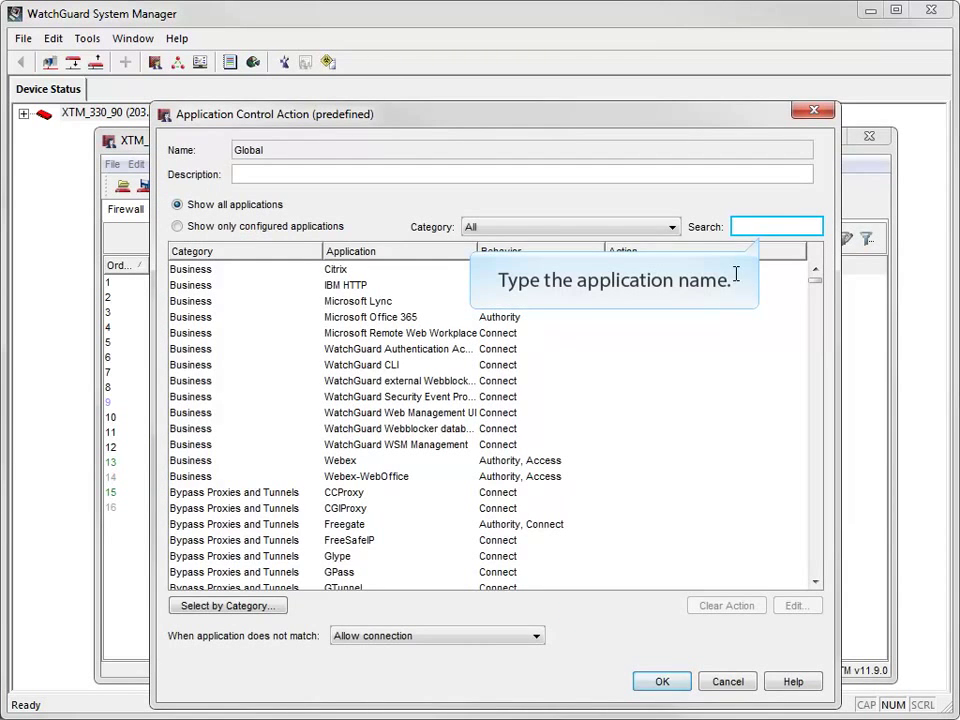
text(RDP)
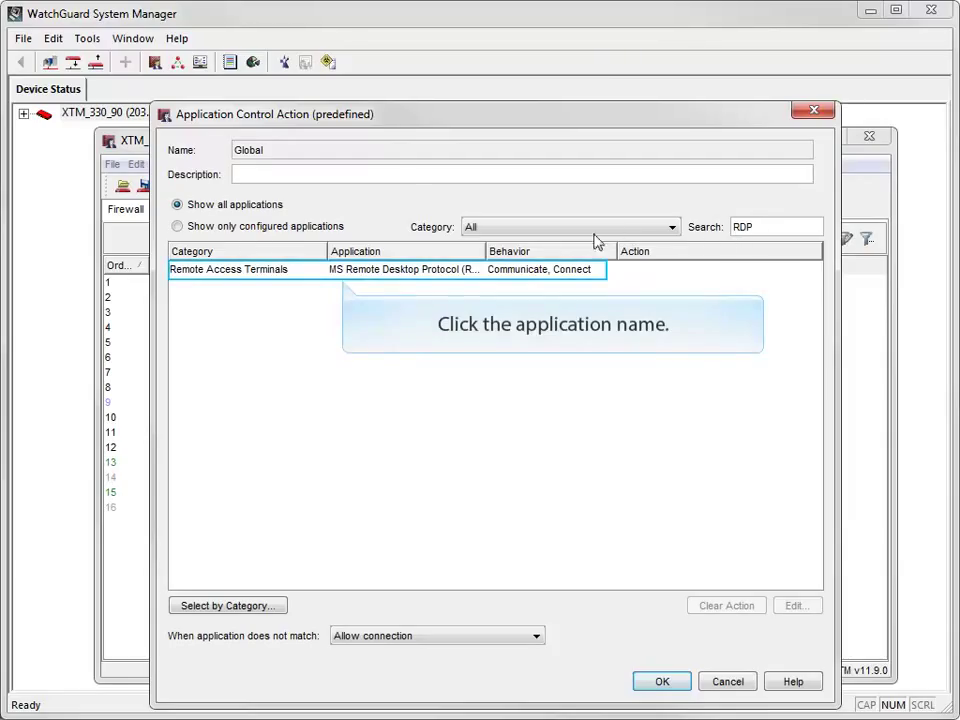
click(380, 271)
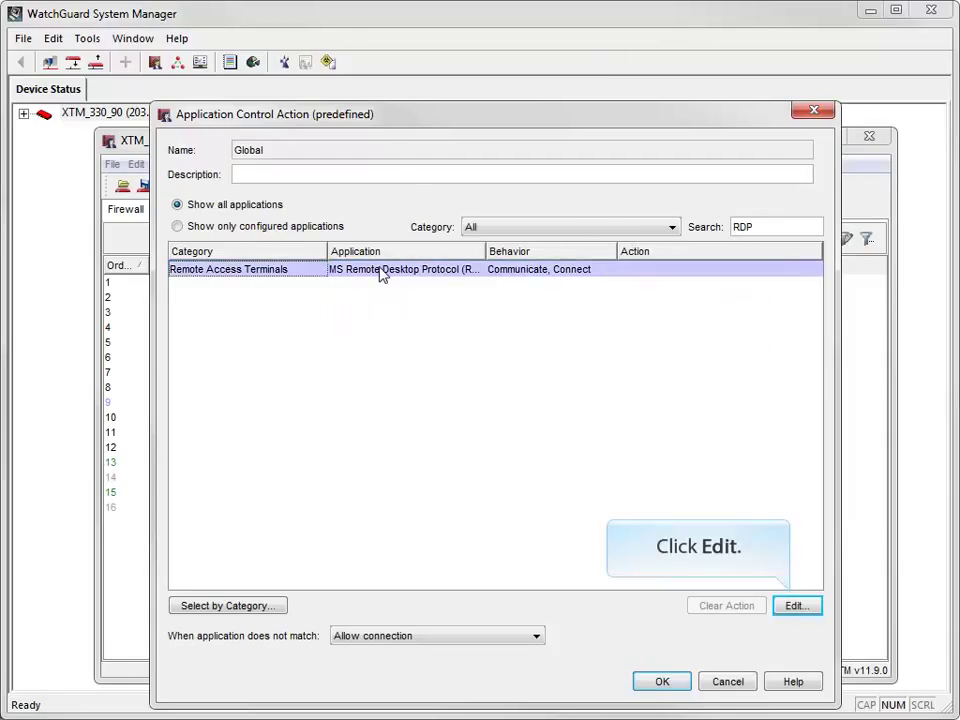
click(793, 606)
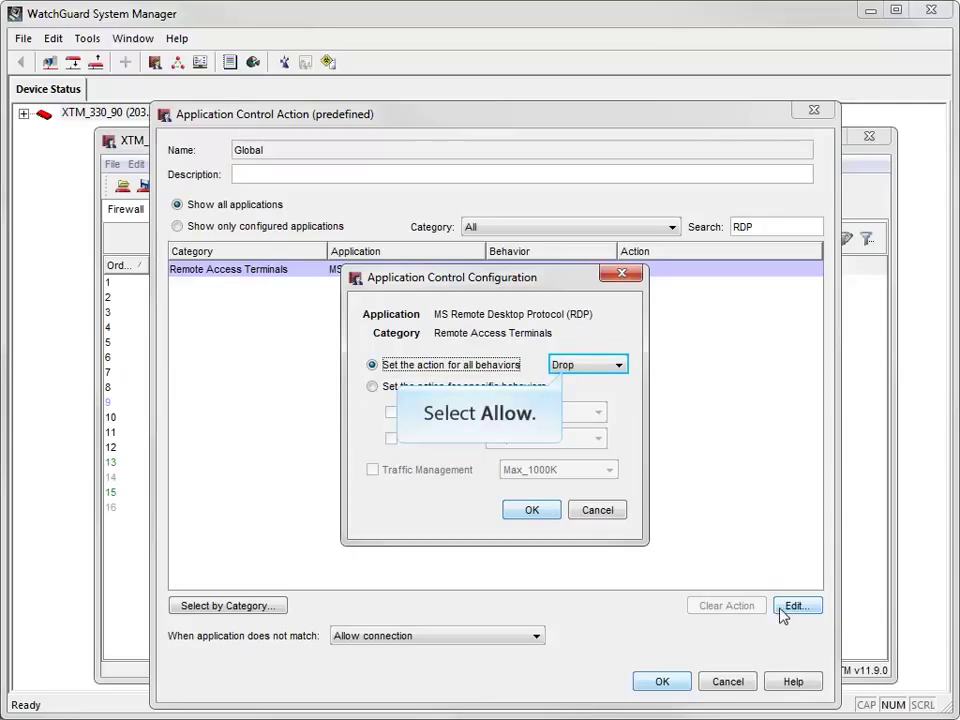
Allow all RDP behaviors with the Min_768Kbps_per_IP traffic management action, and save the Global Application Control action.
click(590, 366)
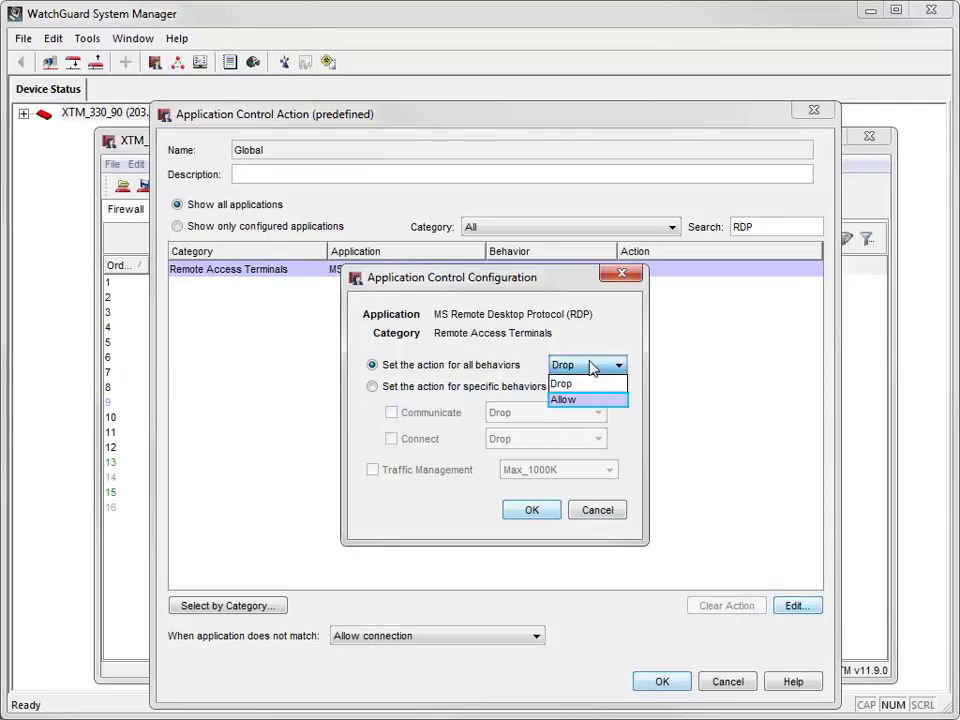
click(587, 400)
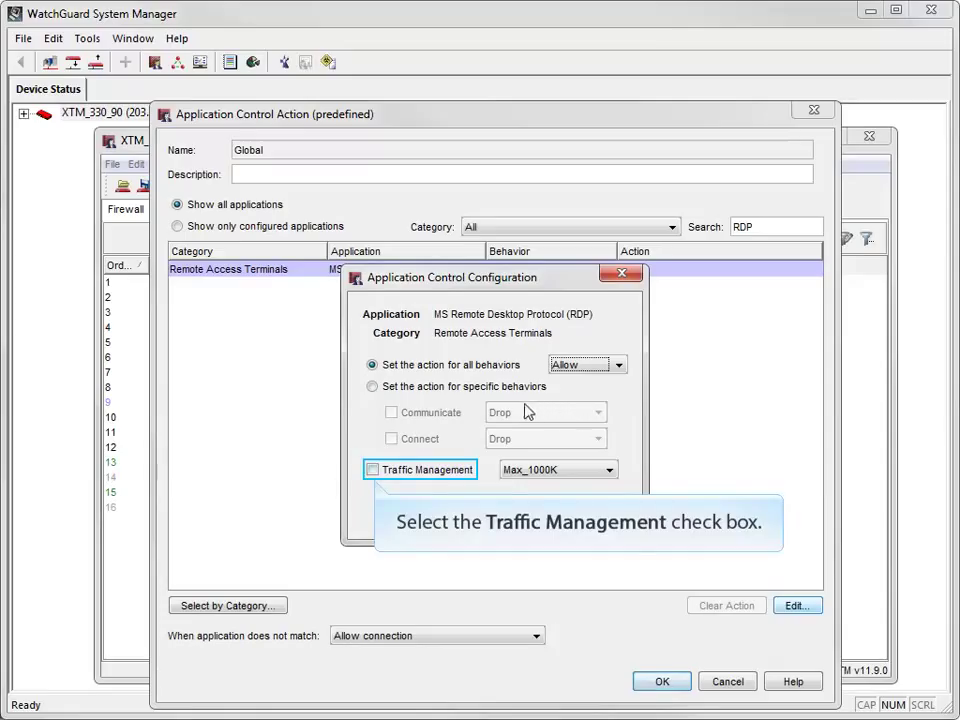
click(372, 470)
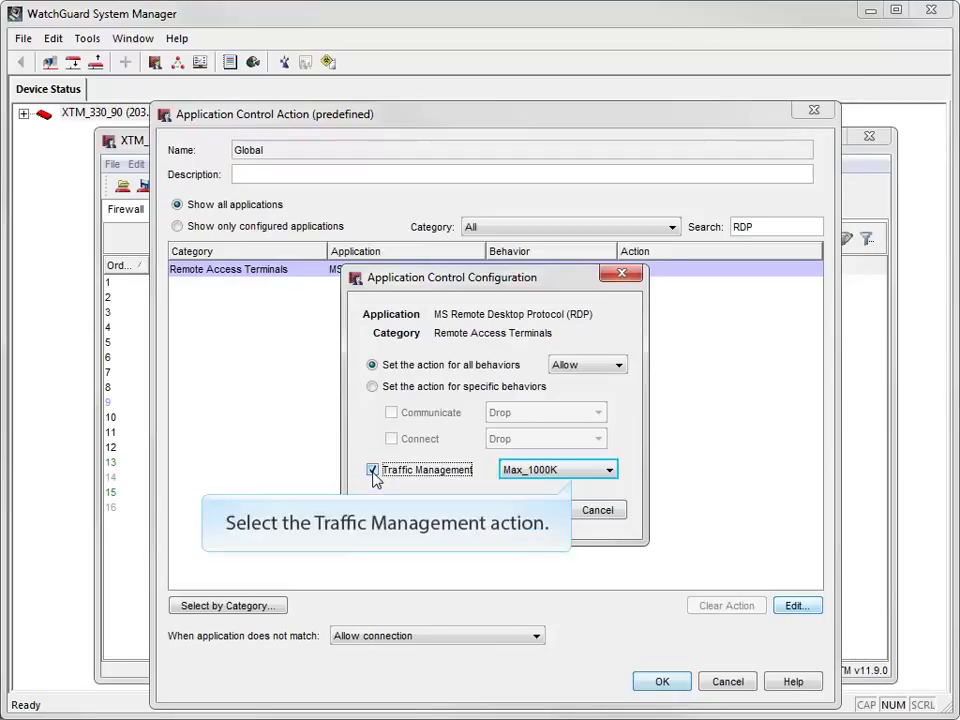
click(597, 470)
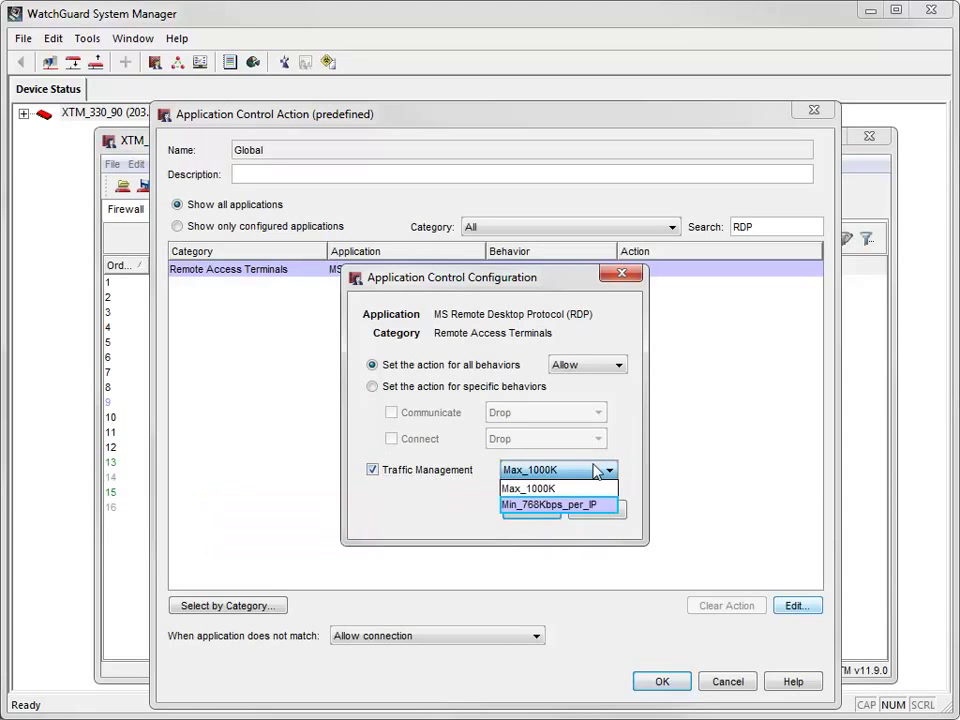
click(572, 505)
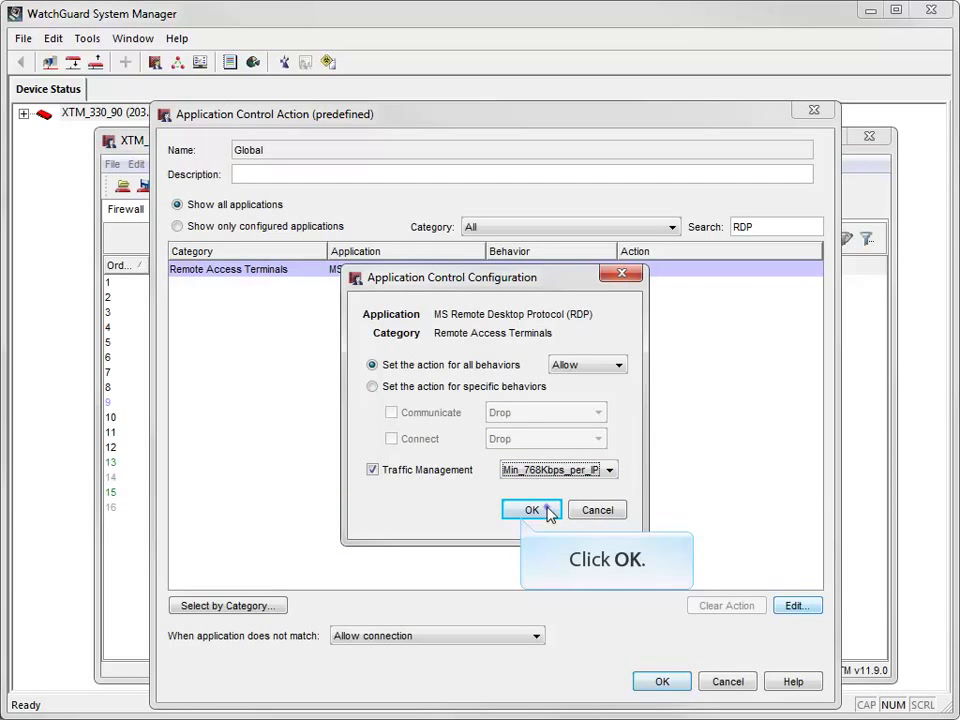
click(550, 512)
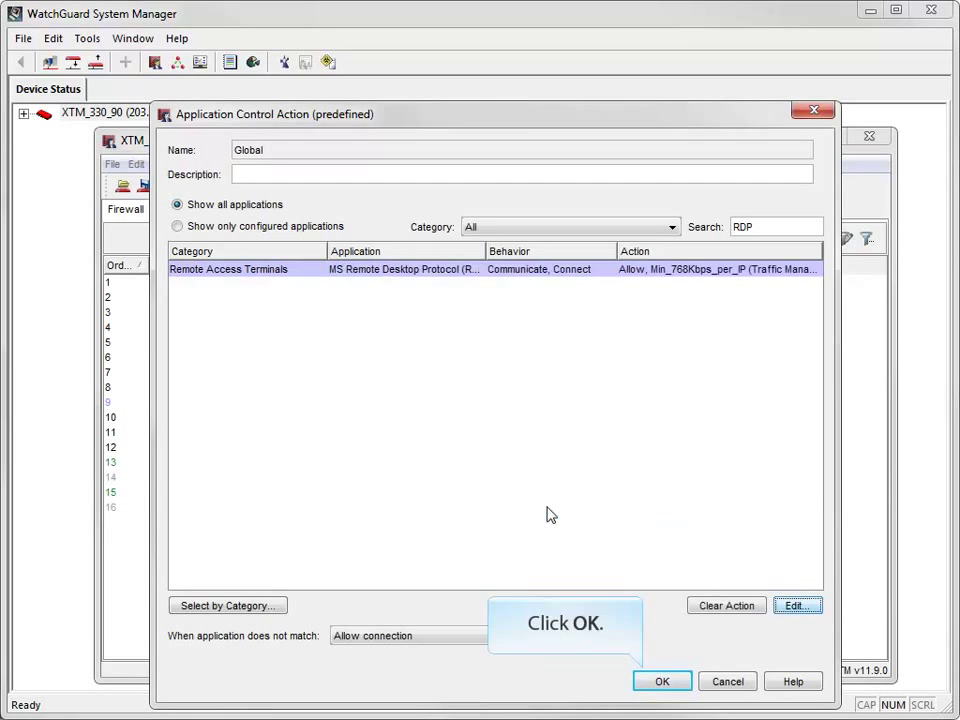
click(662, 681)
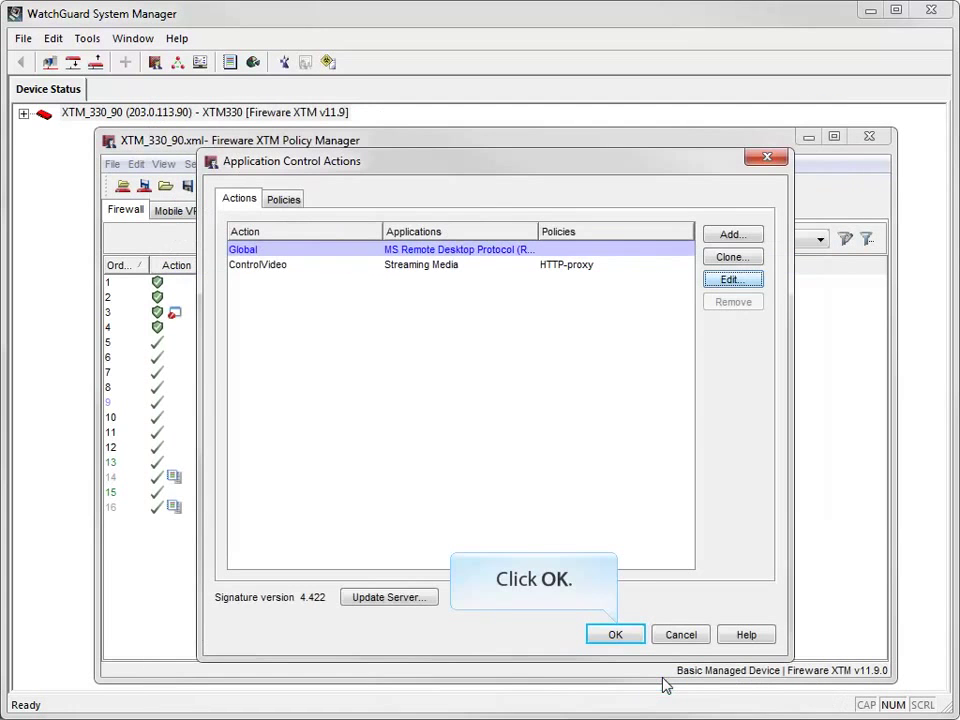
click(617, 638)
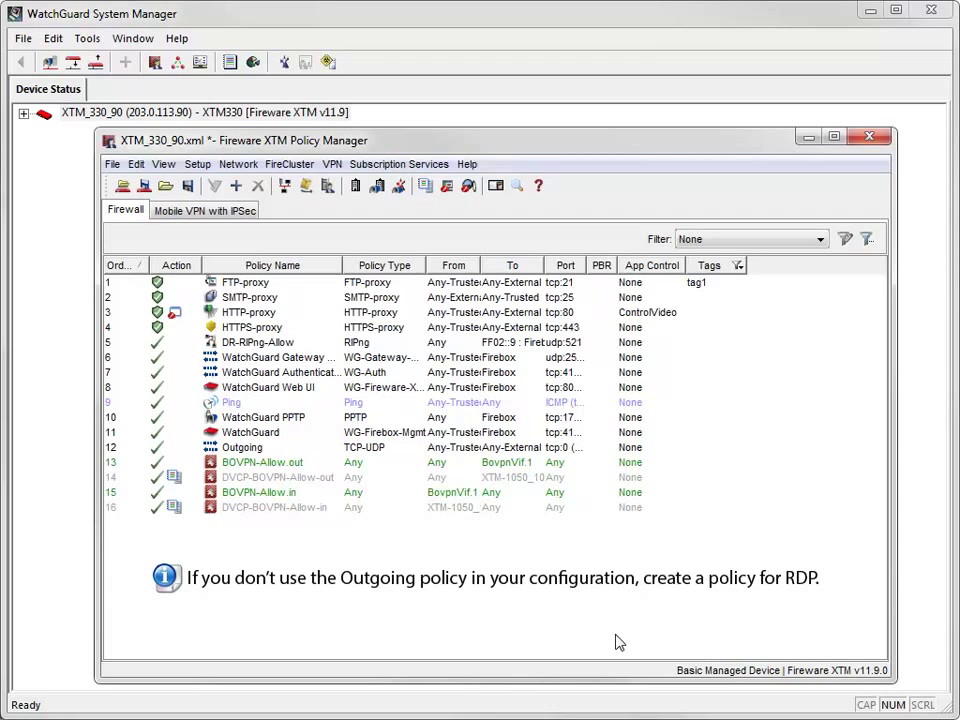
Enable Application Control on the Outgoing policy using the Global action.
double_click(238, 449)
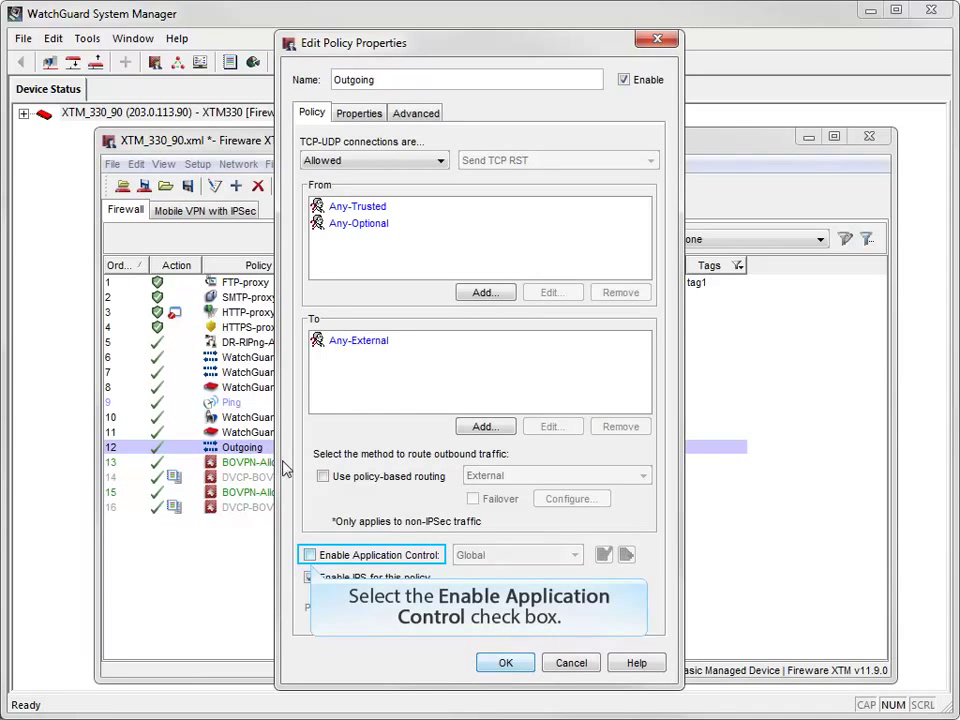
click(310, 556)
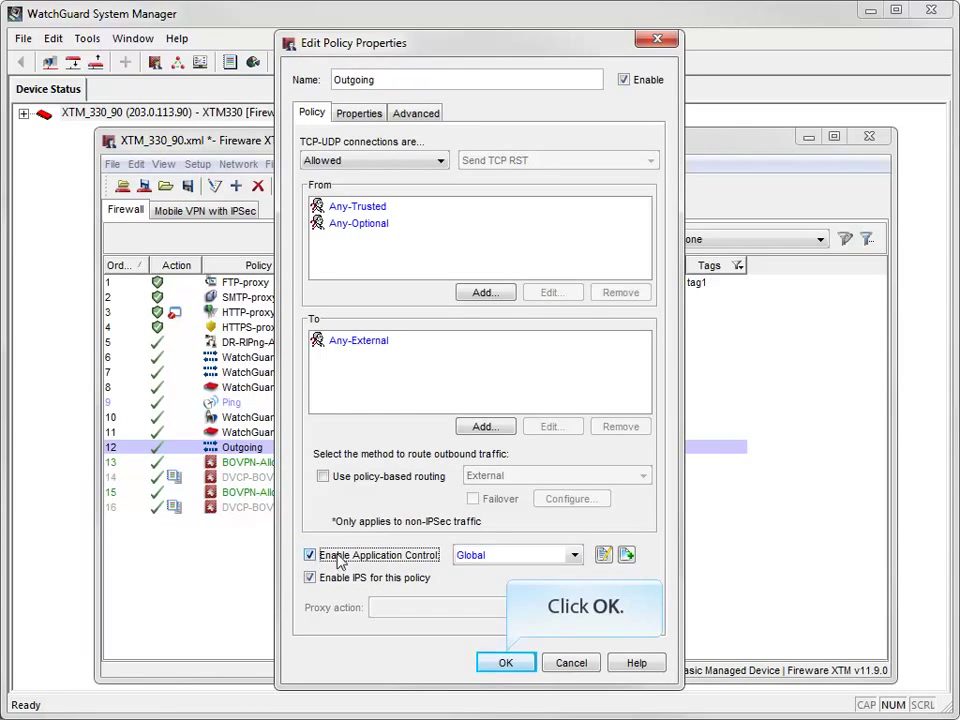
click(506, 664)
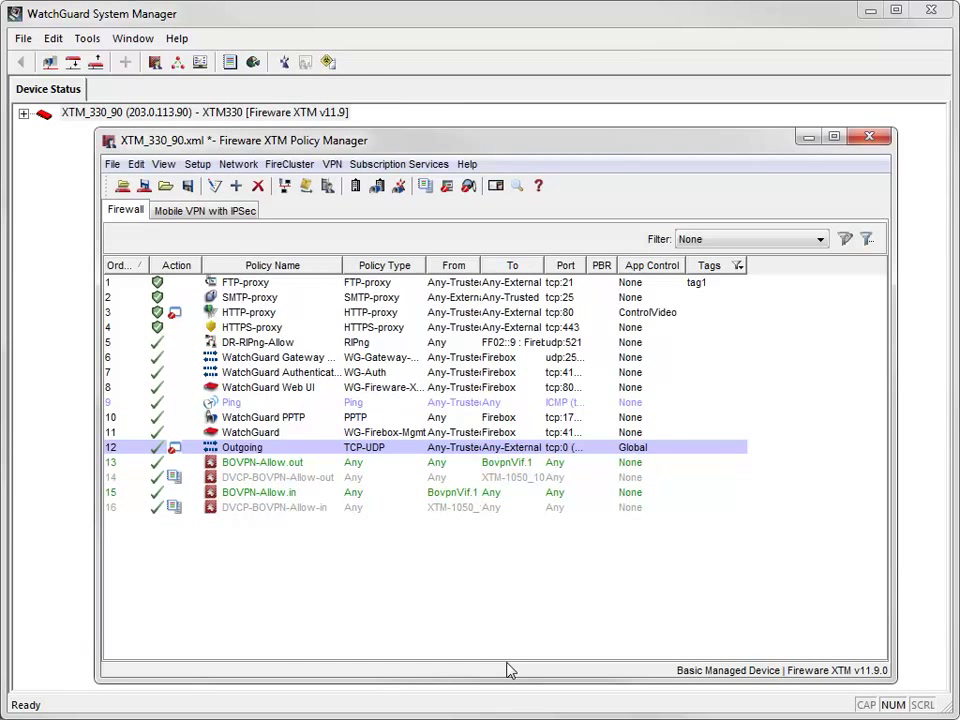
Save the configuration to the Firebox with the administrator passphrase, replacing the existing XTM_330_90.xml file.
click(113, 166)
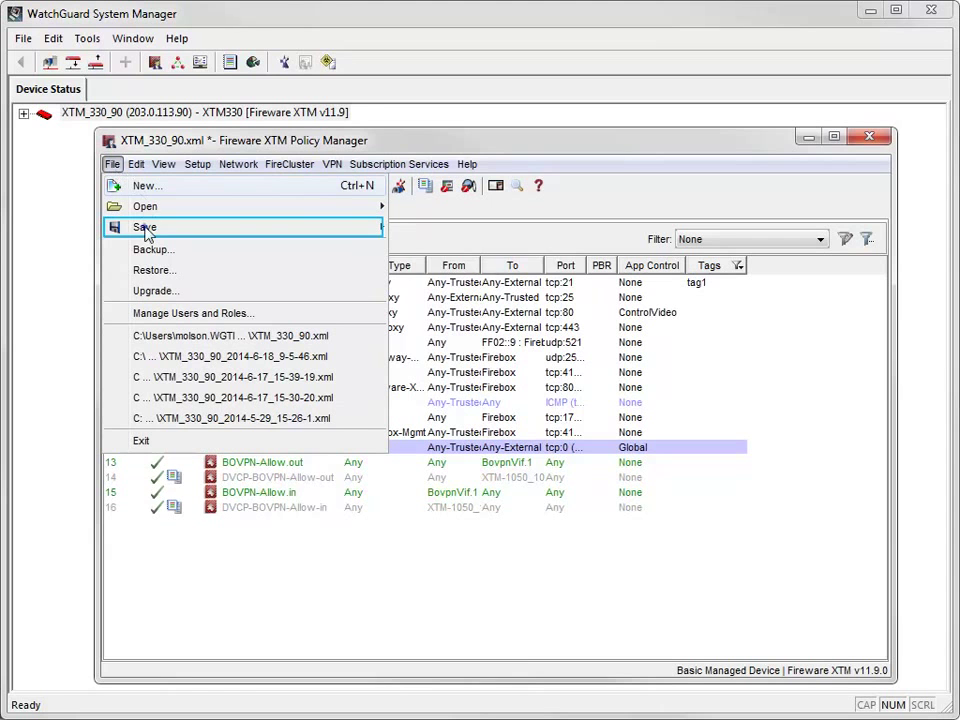
mouse_move(146, 231)
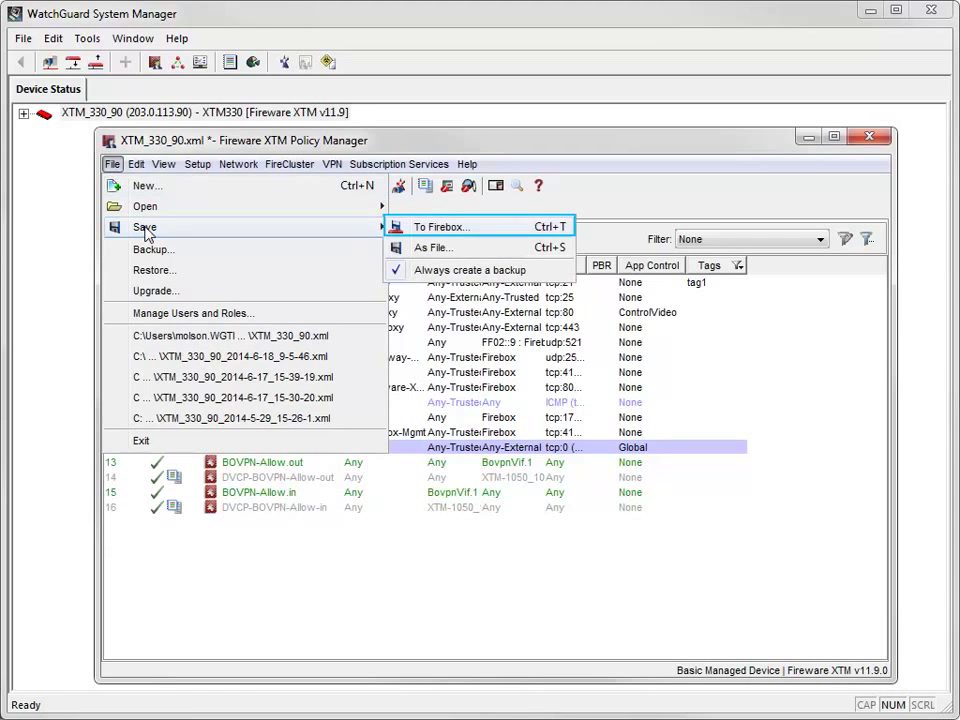
click(428, 228)
text(•••••••••)
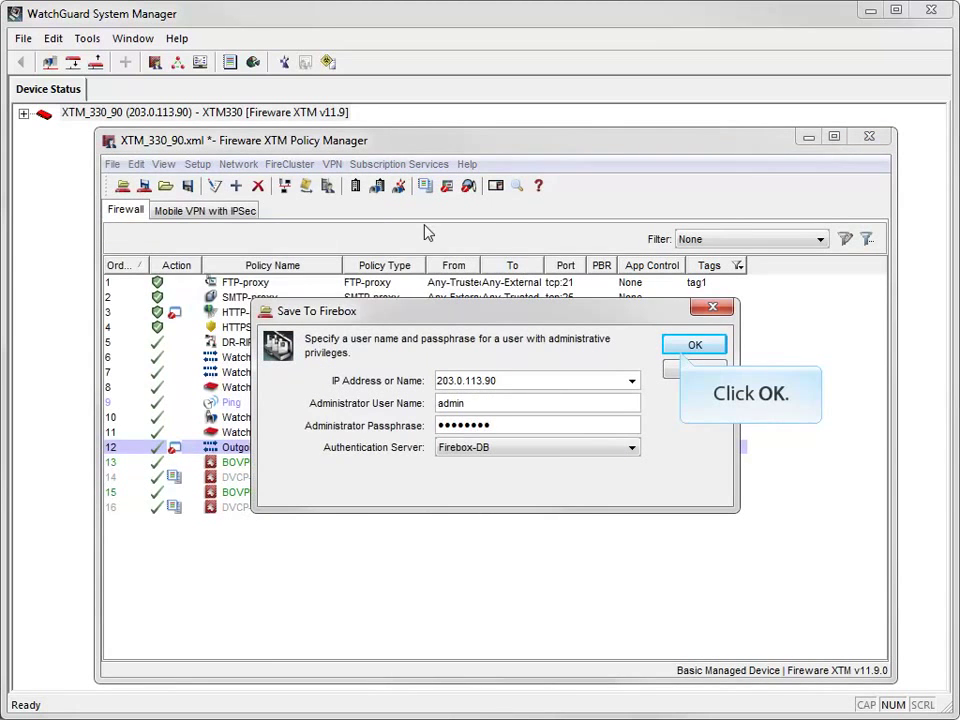
click(680, 341)
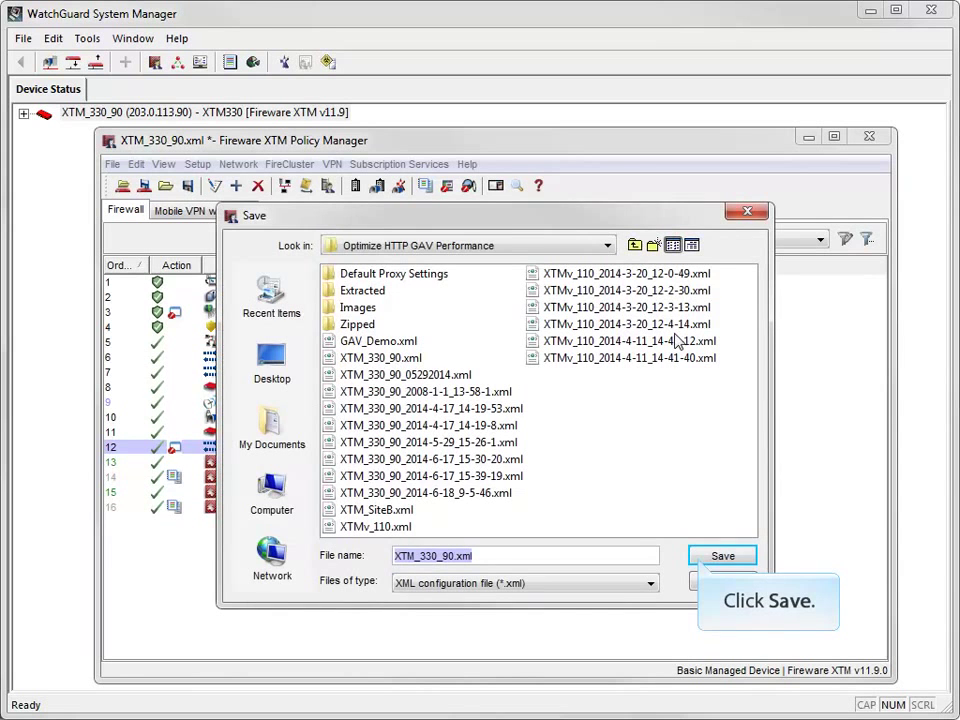
click(721, 557)
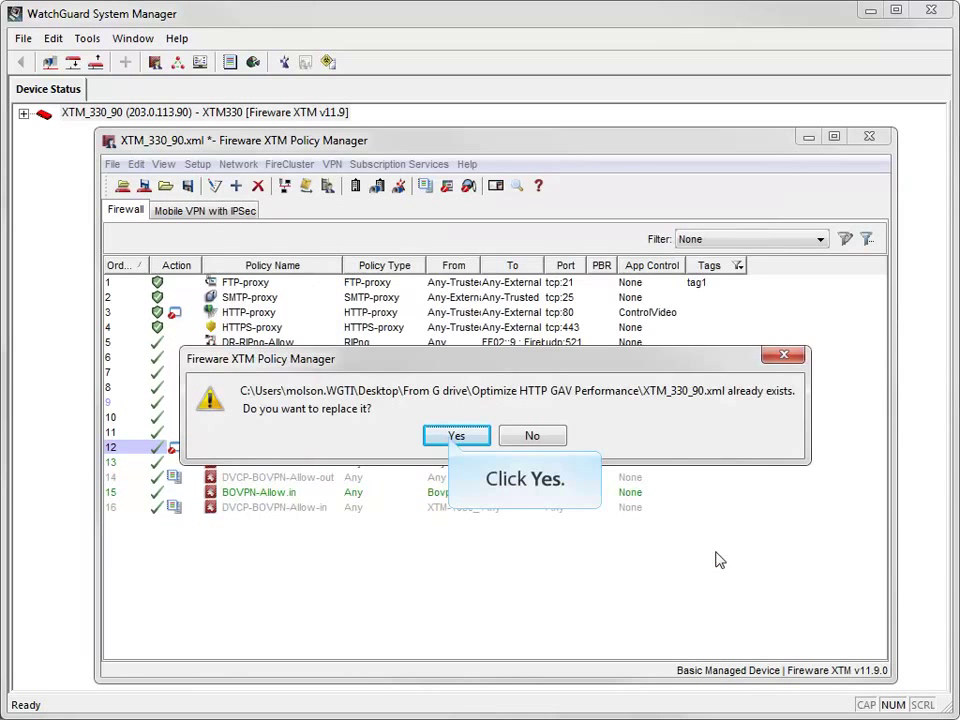
click(452, 435)
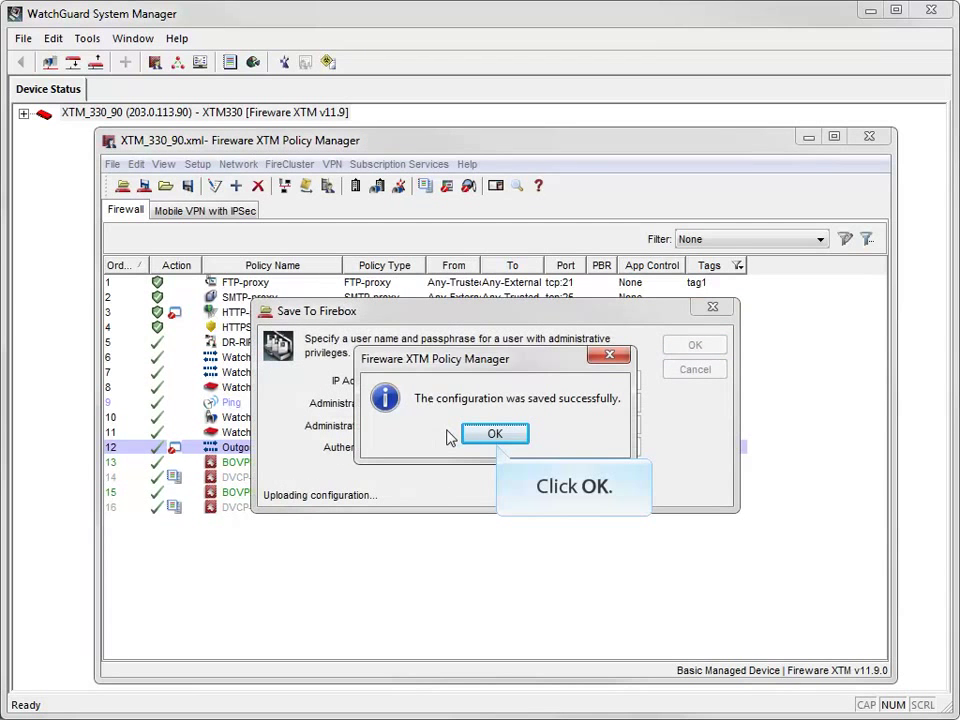
click(497, 436)
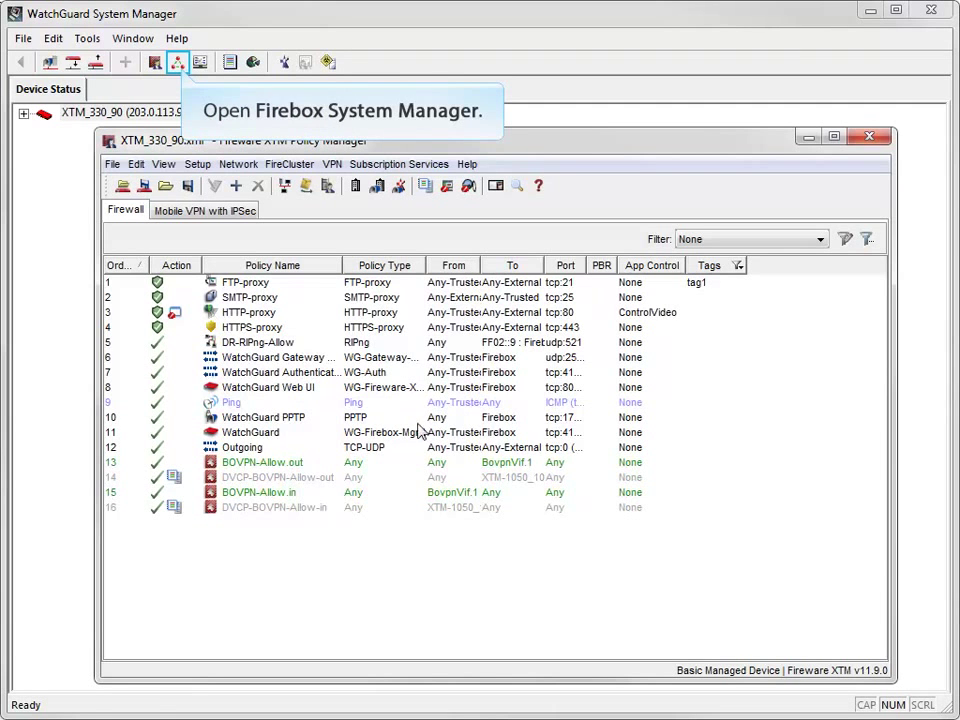
Switch to Firebox System Manager and examine the per-client entries of the Min_768Kbps_per_IP action in the traffic management statistics.
click(177, 63)
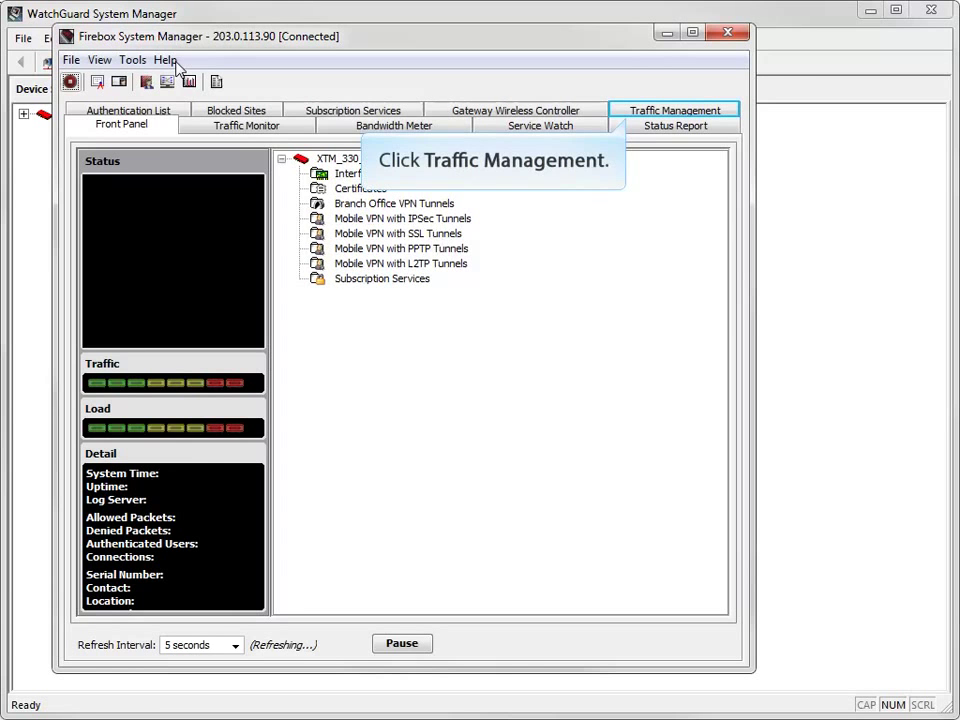
click(627, 110)
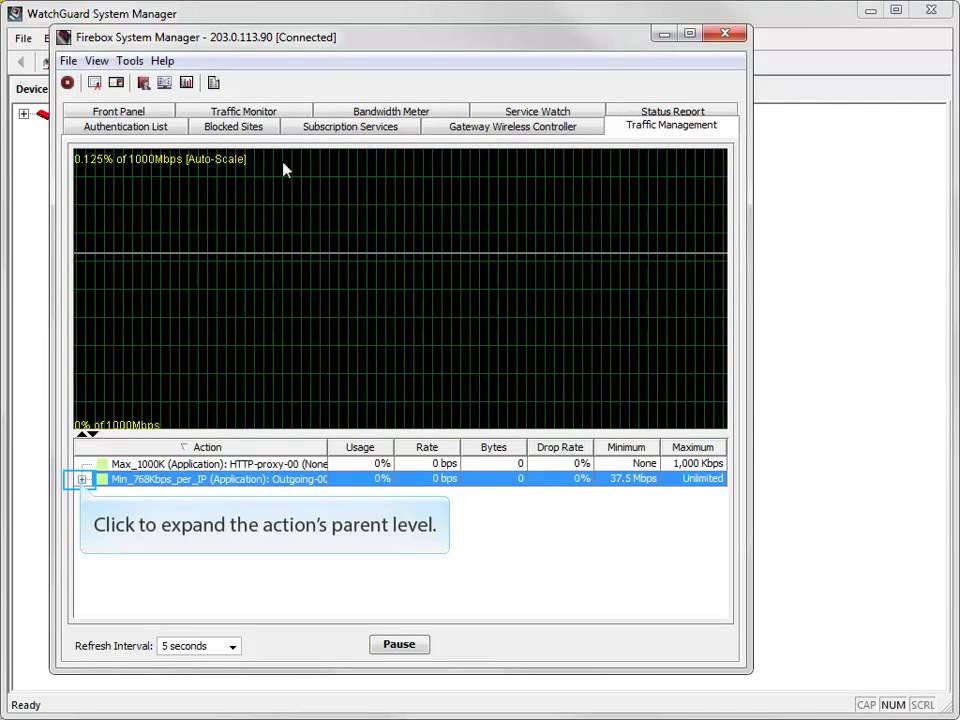
click(82, 479)
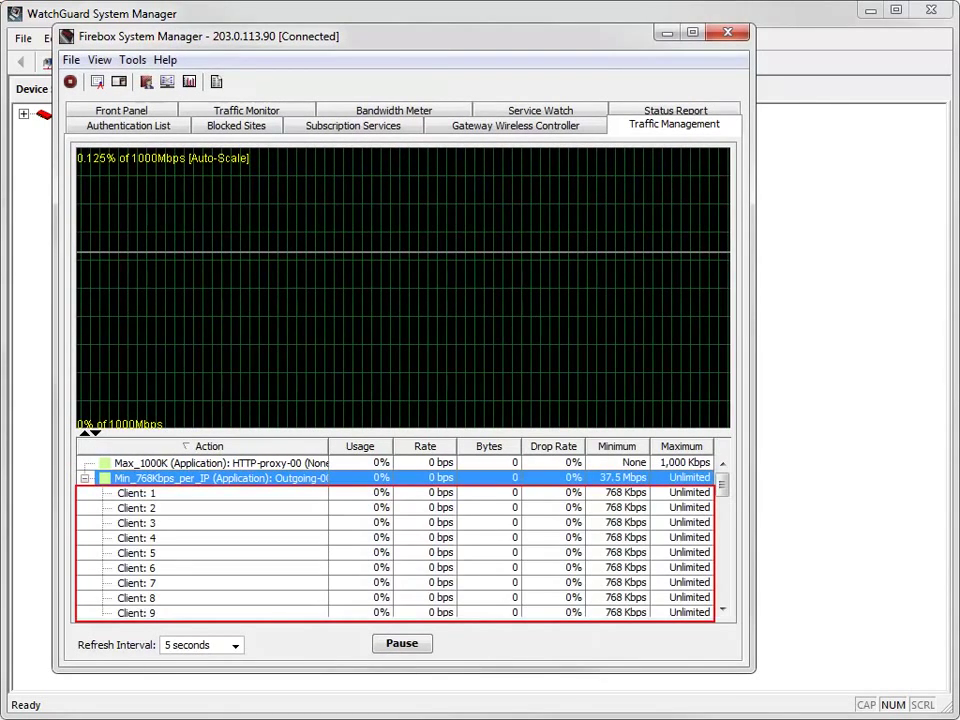